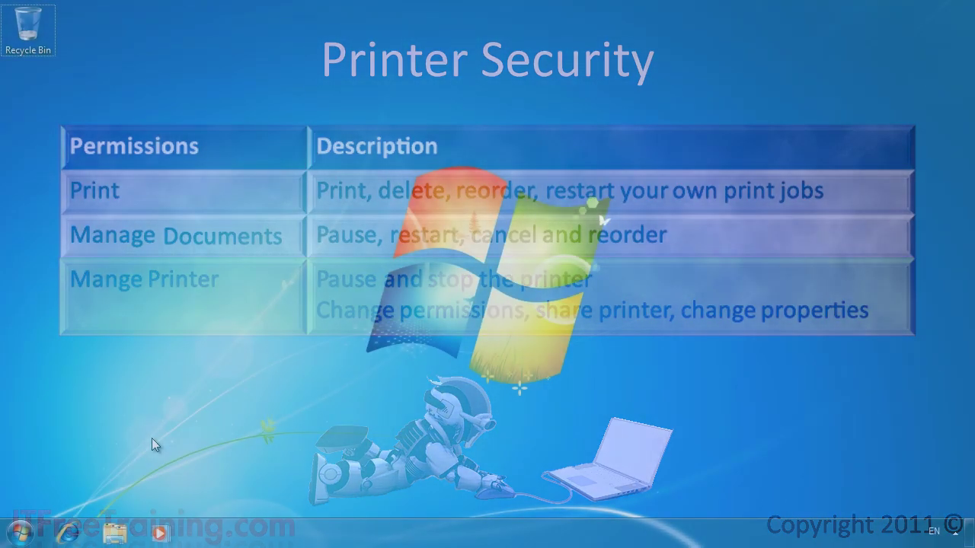
Dismiss the Printer Security slide and bring up the Windows 7 Start menu.
key("super")
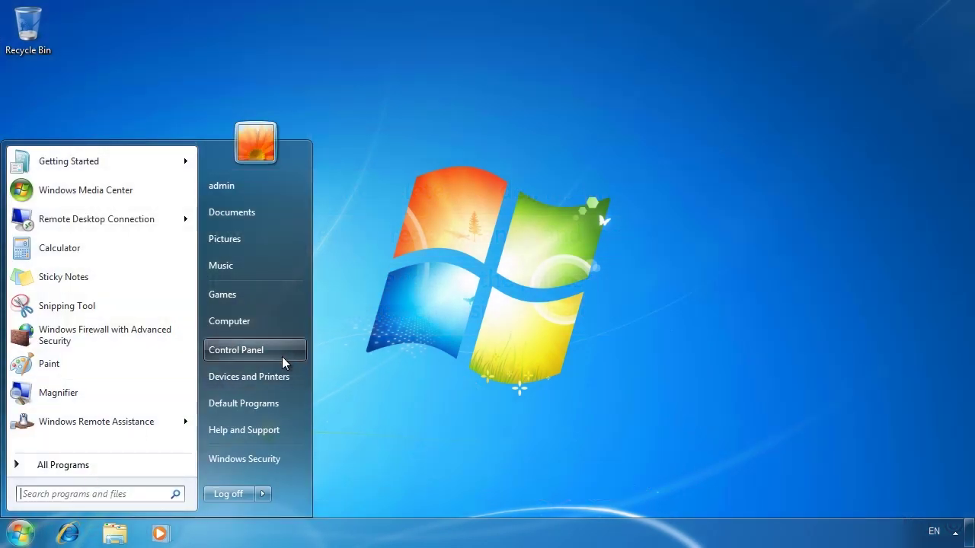
Go through Control Panel to Devices and Printers, listing WS1 and three printers.
left_click(301, 354)
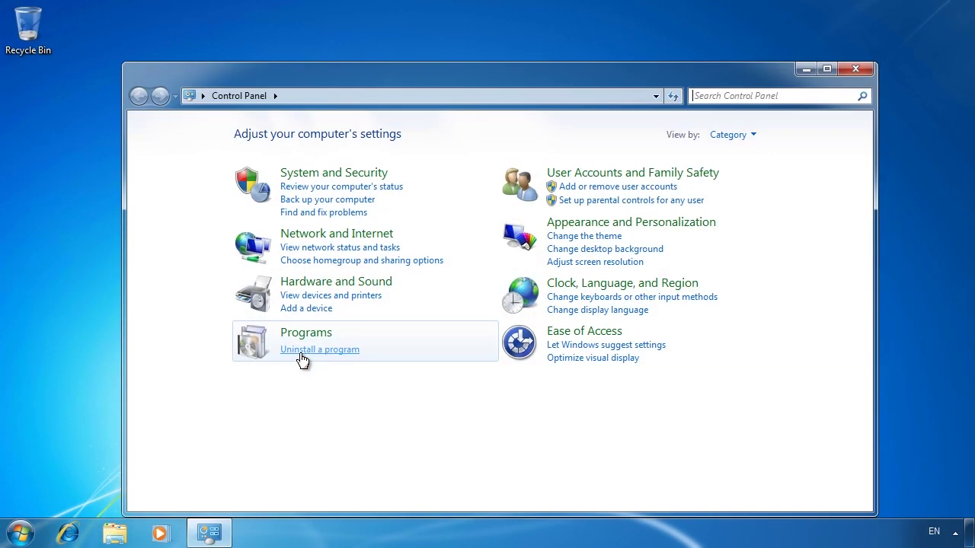
left_click(366, 296)
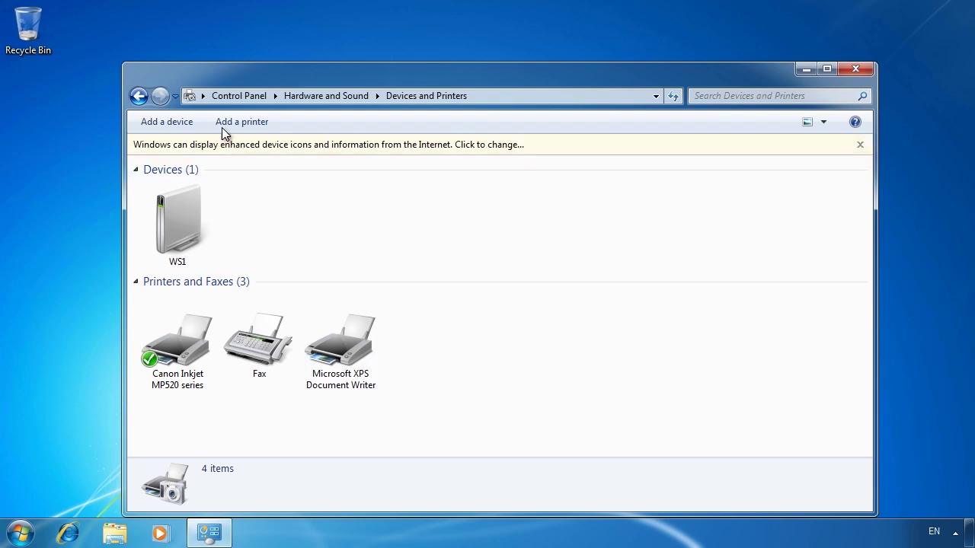
Begin adding a local printer on a new Standard TCP/IP Port.
left_click(263, 124)
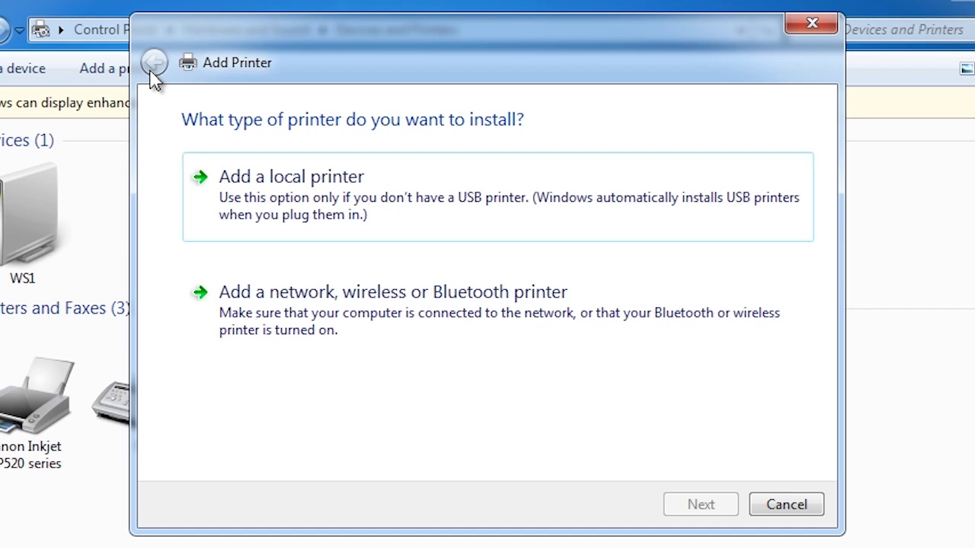
left_click(213, 197)
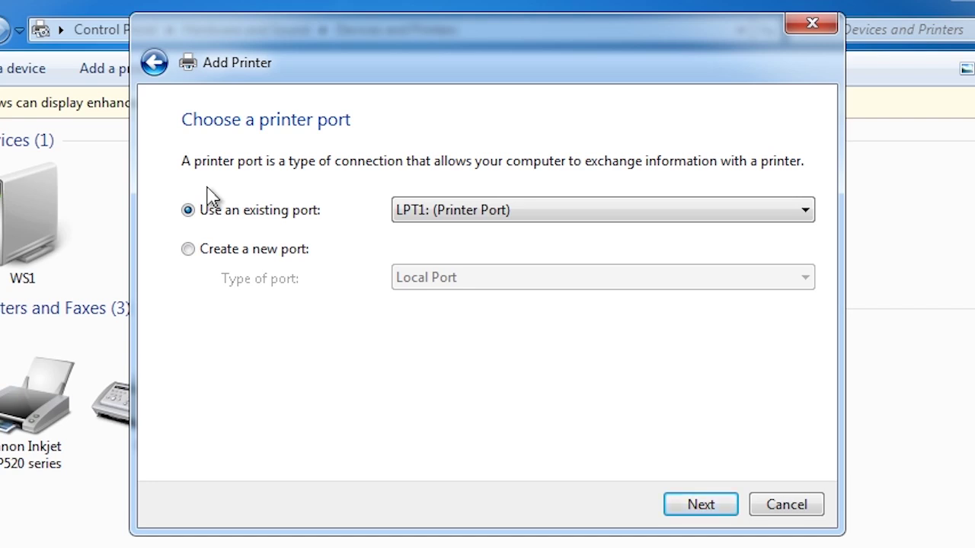
left_click(640, 213)
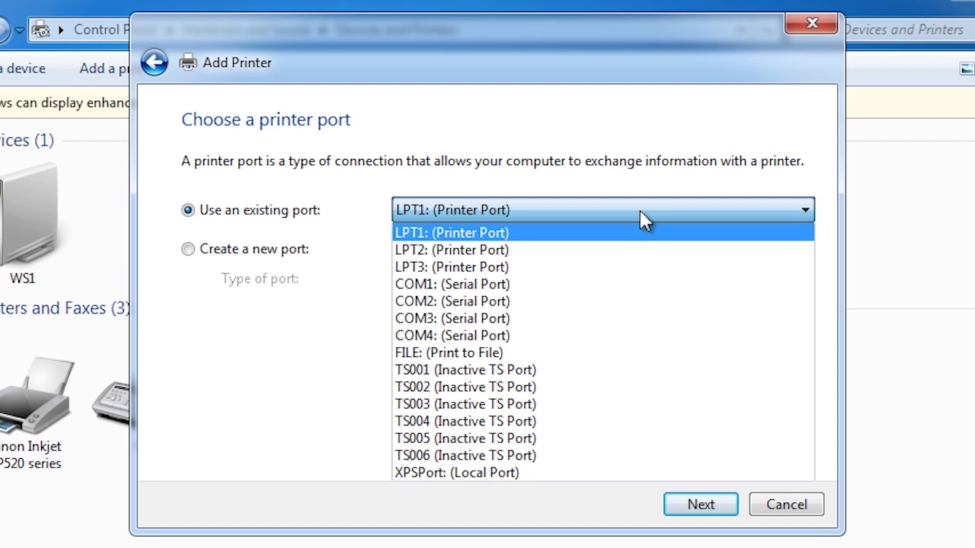
left_click(193, 261)
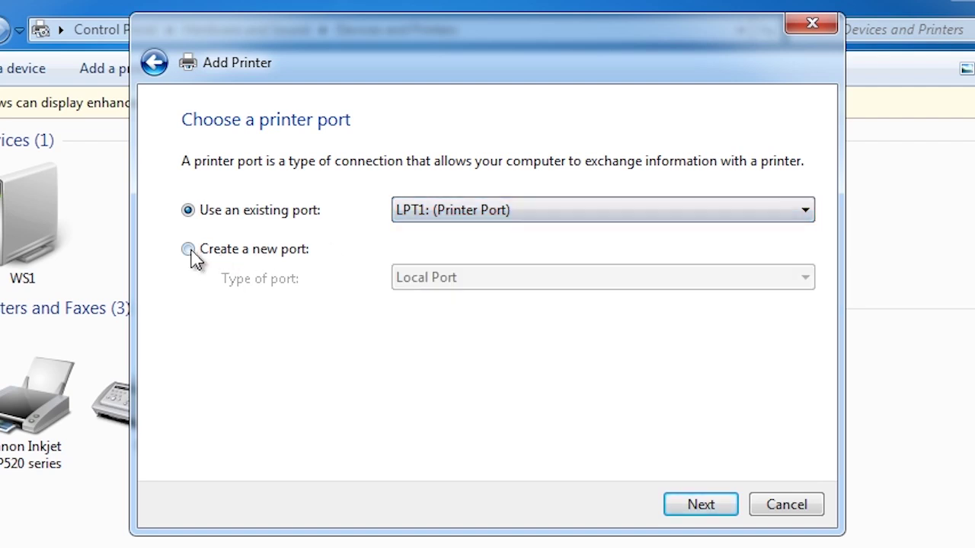
left_click(601, 283)
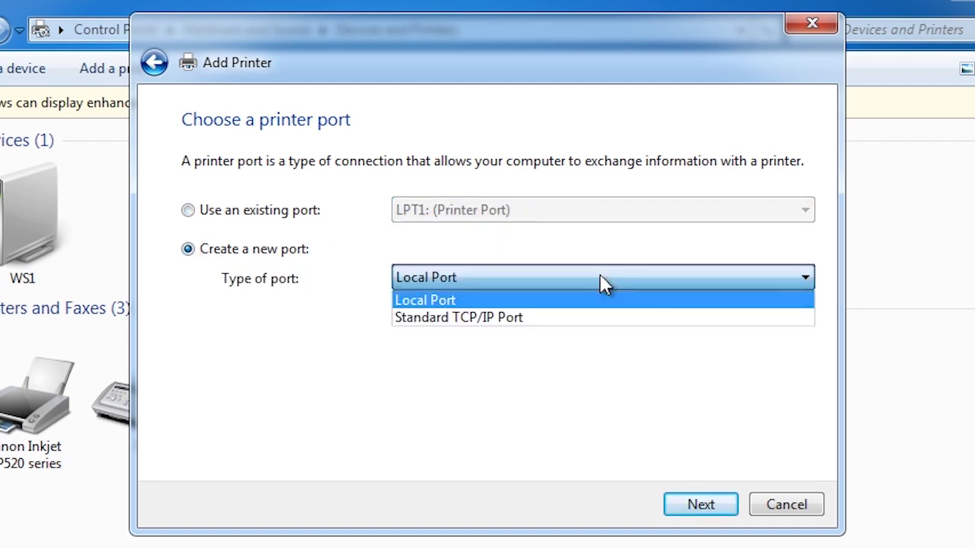
left_click(580, 320)
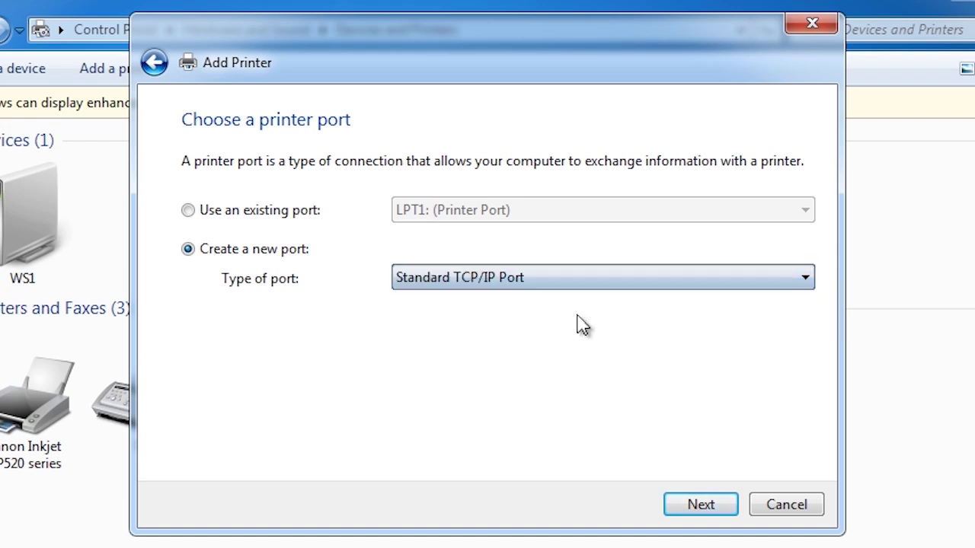
Point the new port at 192.168.0.85 with the Generic Network Card device type.
left_click(715, 507)
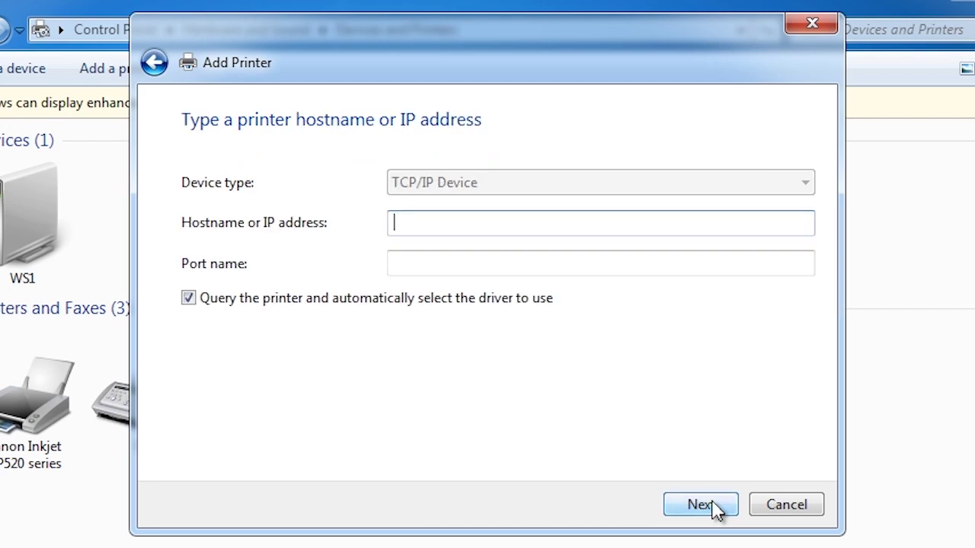
type("192.168.0.85")
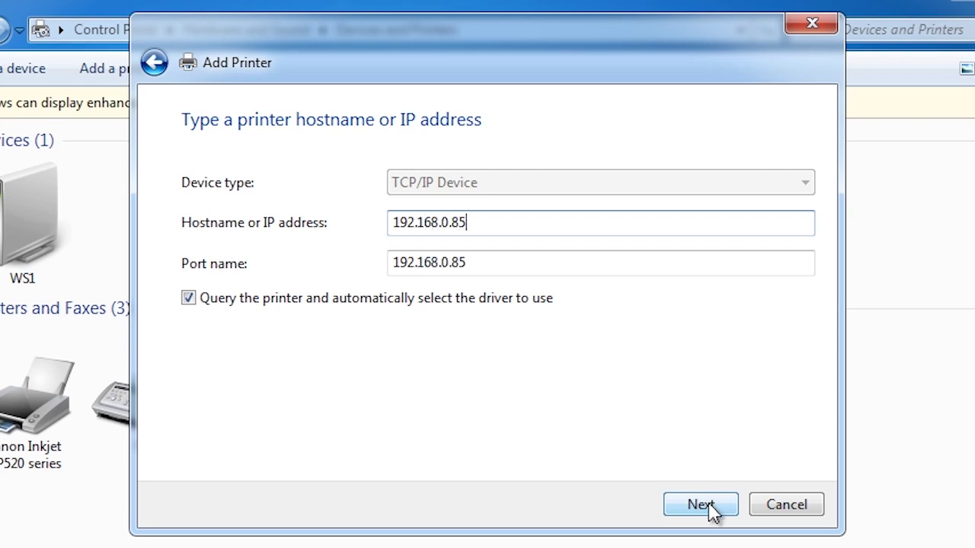
left_click(701, 505)
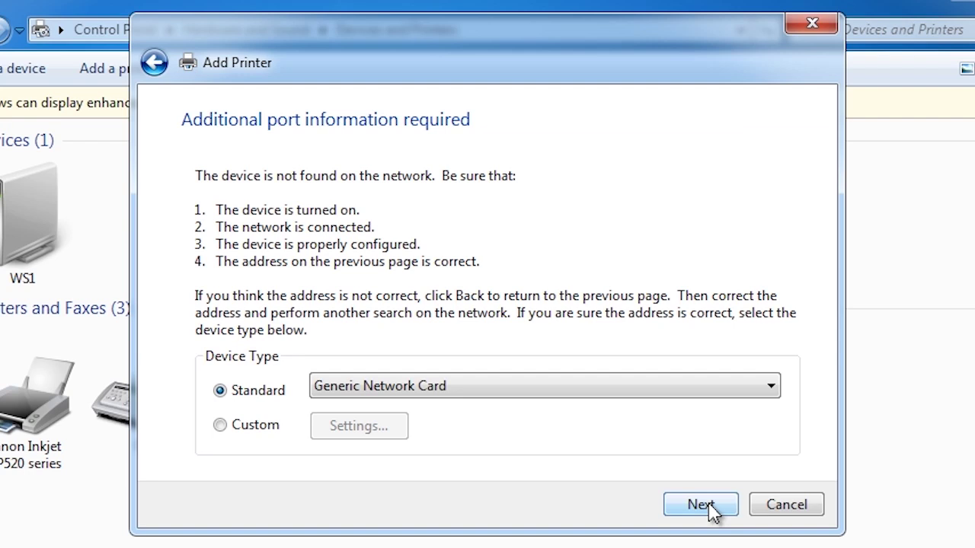
left_click(743, 390)
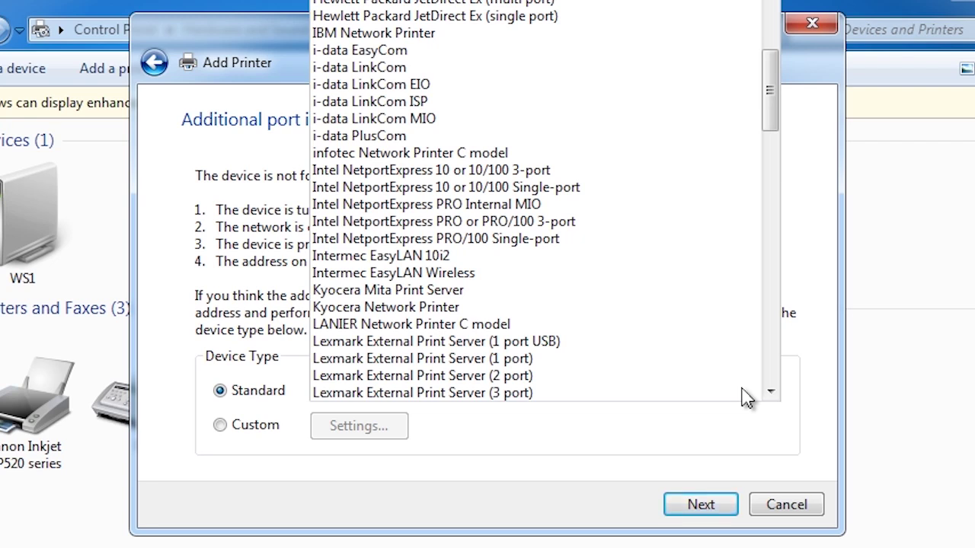
left_click(735, 512)
left_click(735, 511)
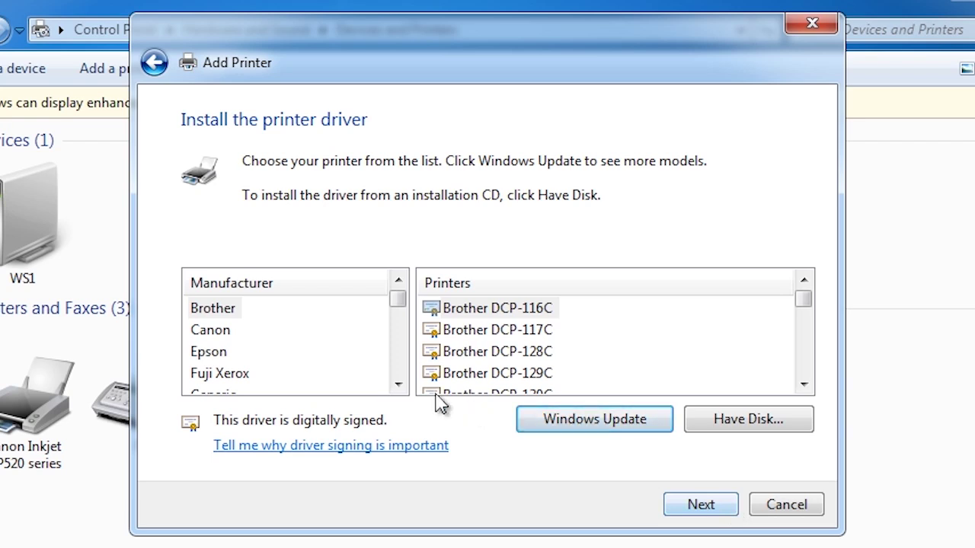
Choose the HP LaserJet 4100 Series PCL6 driver from the HP manufacturer list.
left_click(398, 384)
left_click(398, 384)
left_click(397, 384)
left_click(398, 384)
left_click(200, 351)
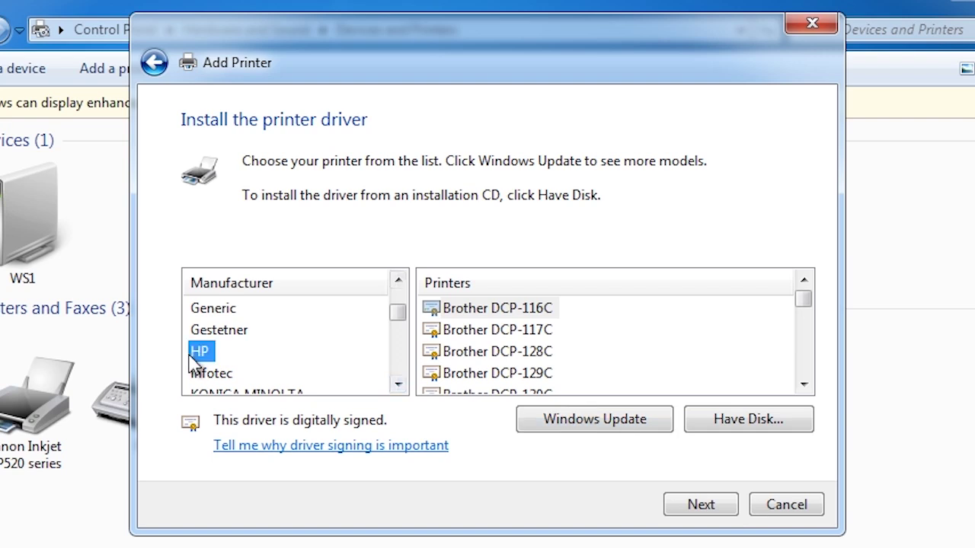
scroll(801, 300, "down", 5)
scroll(805, 314, "down", 10)
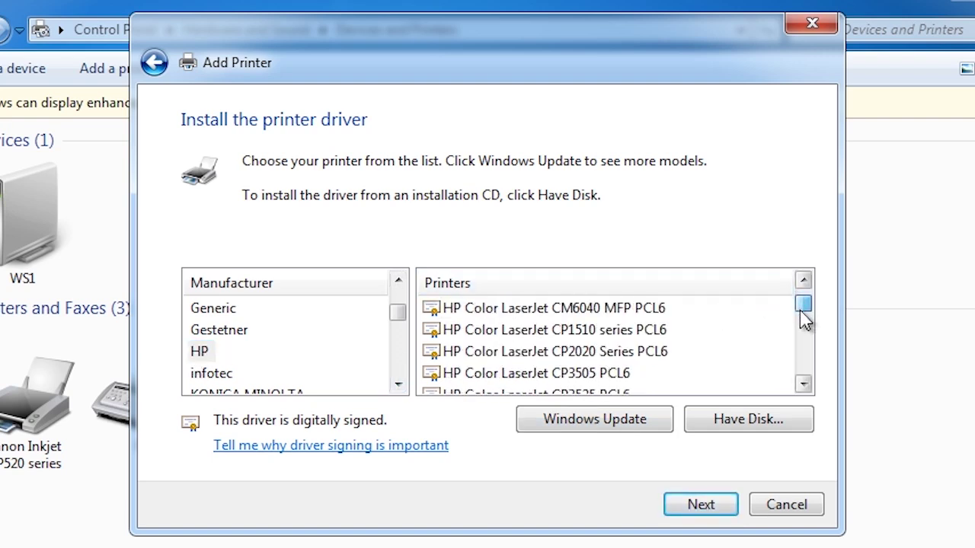
scroll(512, 362, "down", 10)
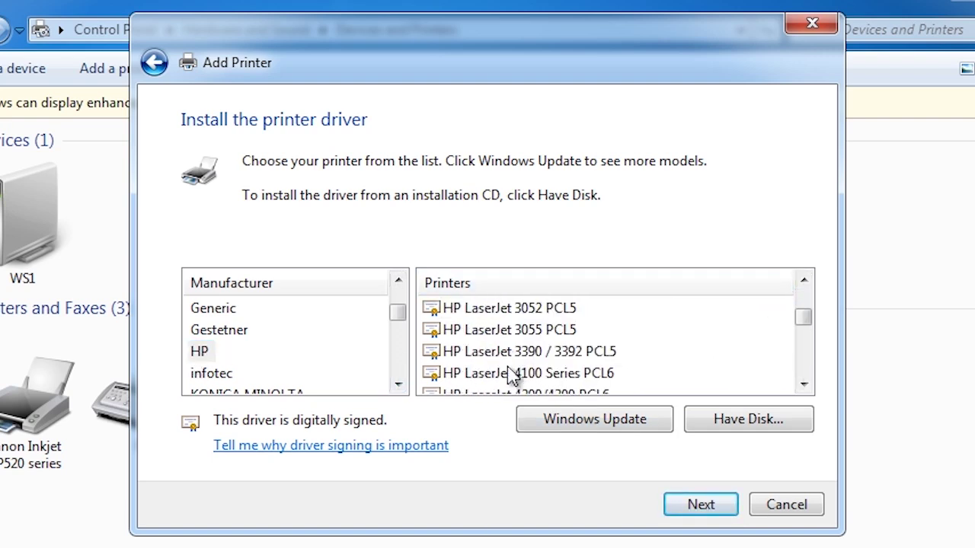
left_click(507, 373)
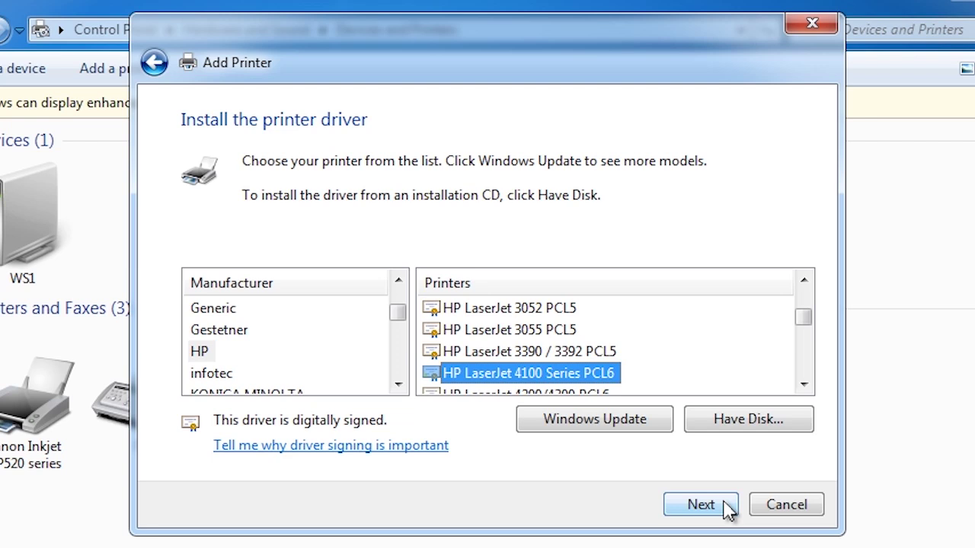
left_click(701, 505)
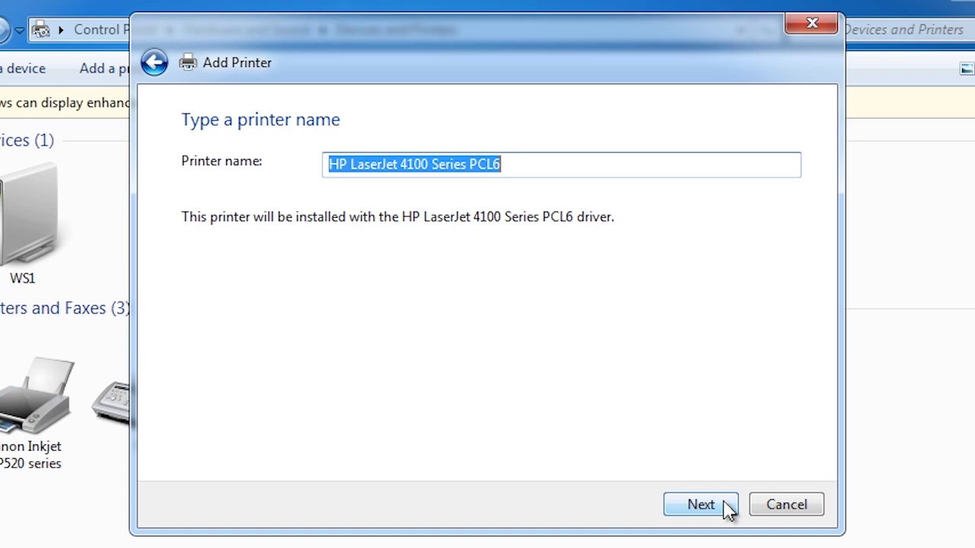
Install HP LaserJet 4100 Series PCL6 unshared as the default printer.
left_click(727, 507)
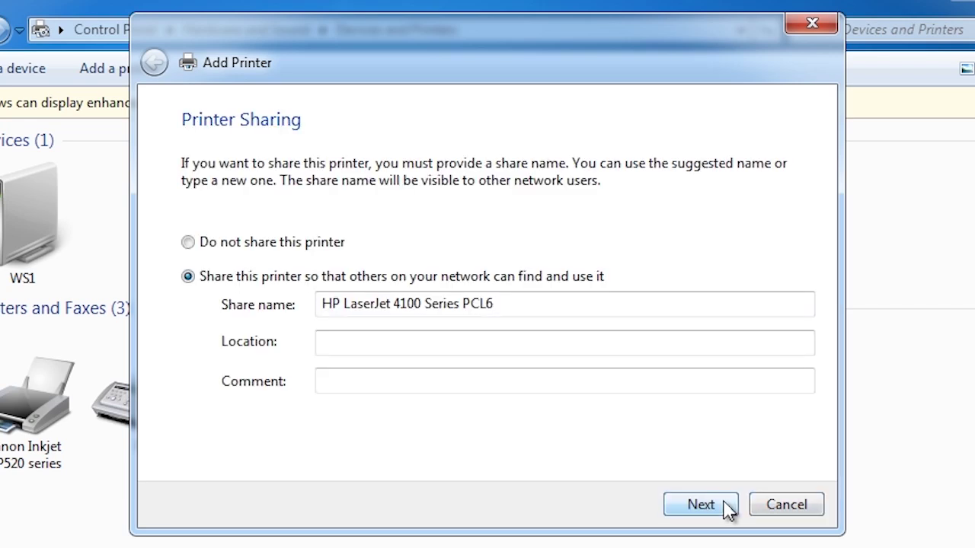
left_click(188, 242)
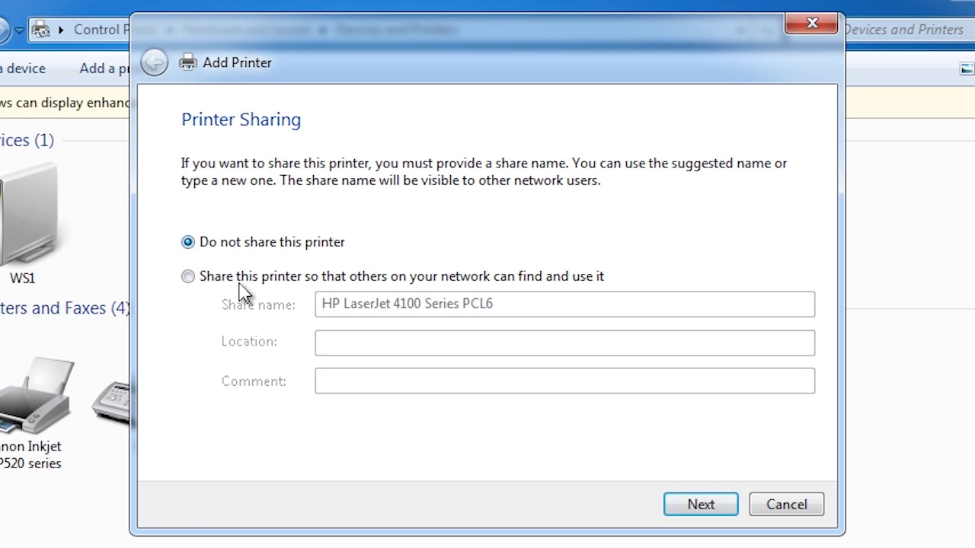
left_click(729, 513)
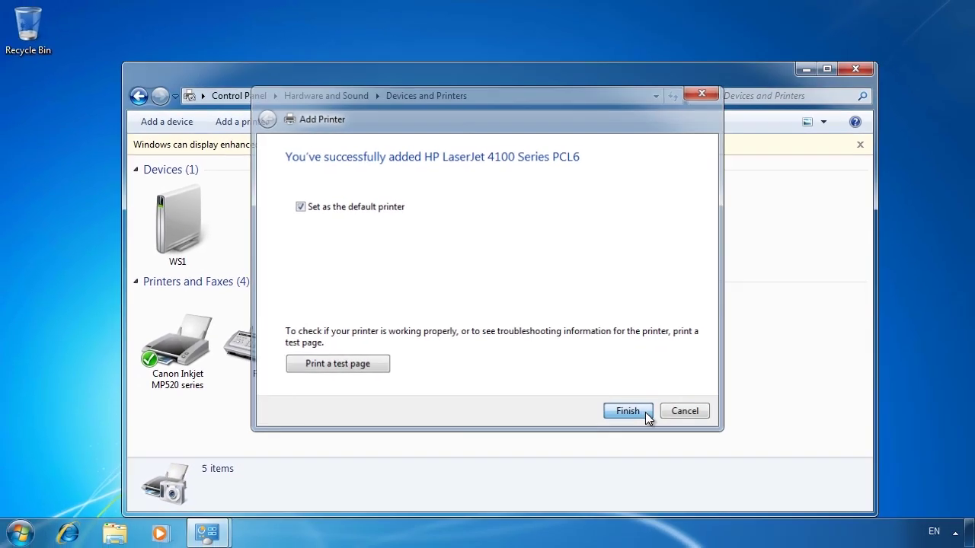
left_click(722, 505)
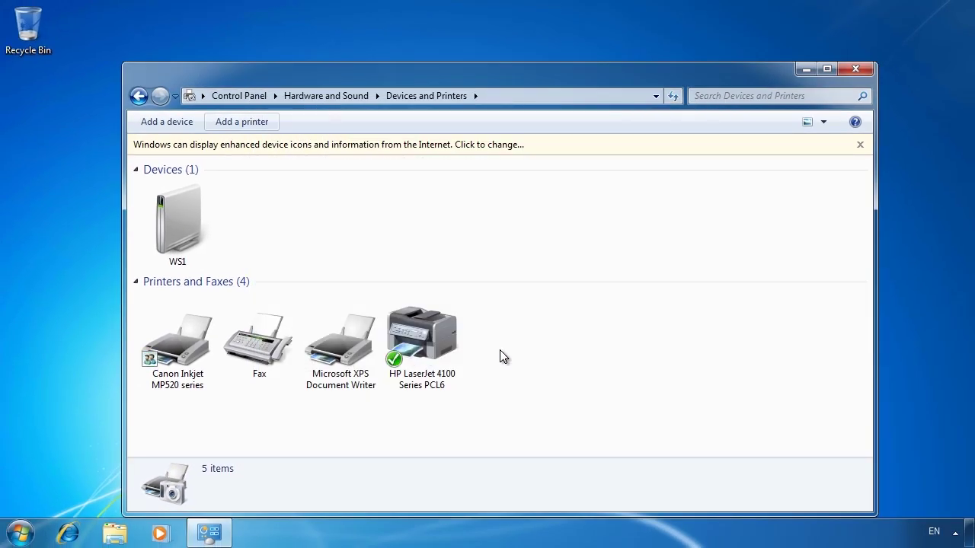
Open the Printer properties of the new HP LaserJet 4100 printer.
left_click(434, 343)
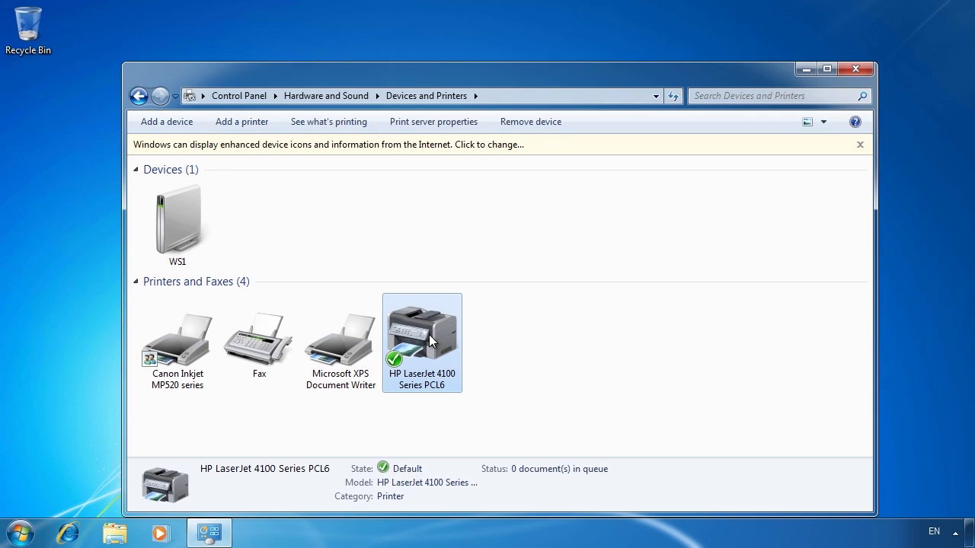
right_click(429, 342)
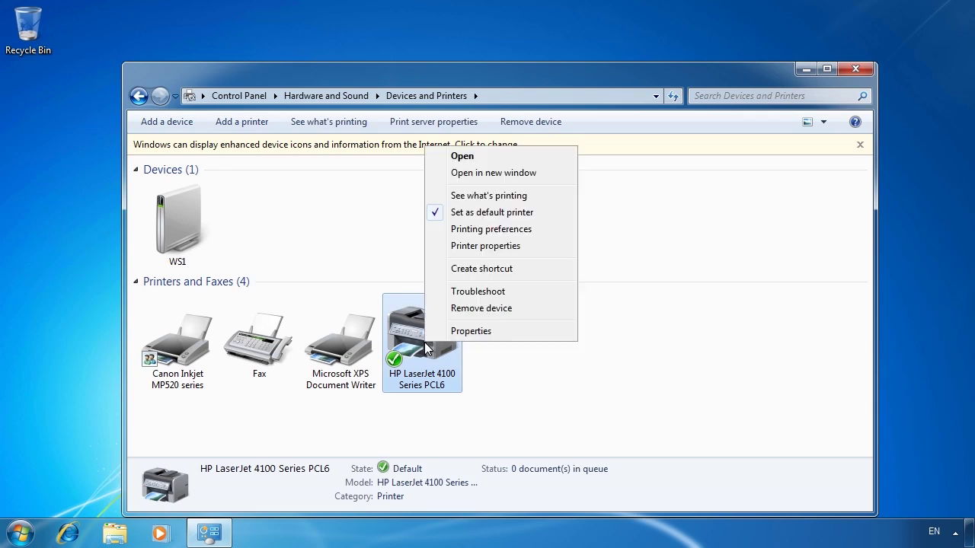
left_click(542, 246)
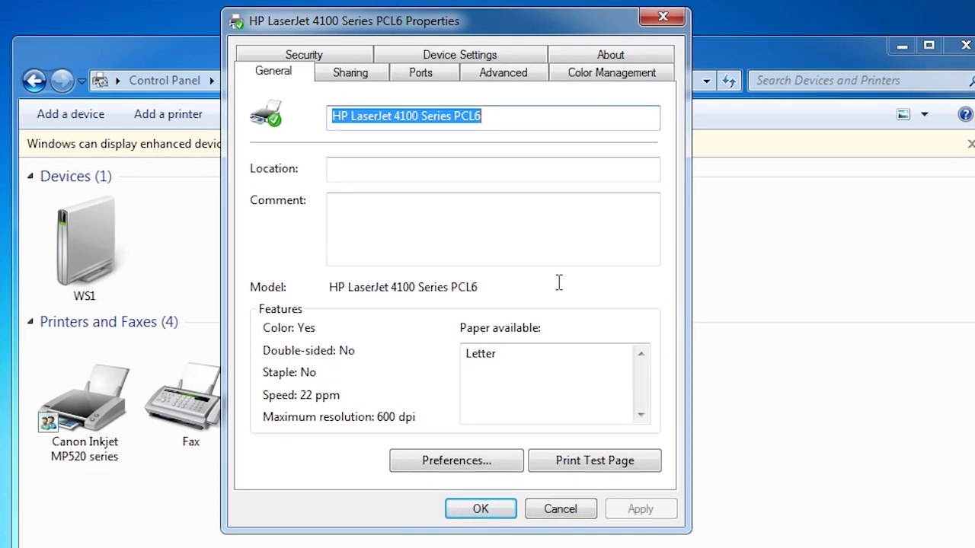
Set location 'Level 2 Main Building' and comment 'Second tray has yellow paper for faxs'.
left_click(386, 168)
type("Level 2 Main Building")
key("Tab")
type("Second tray has yellow paper for faxs")
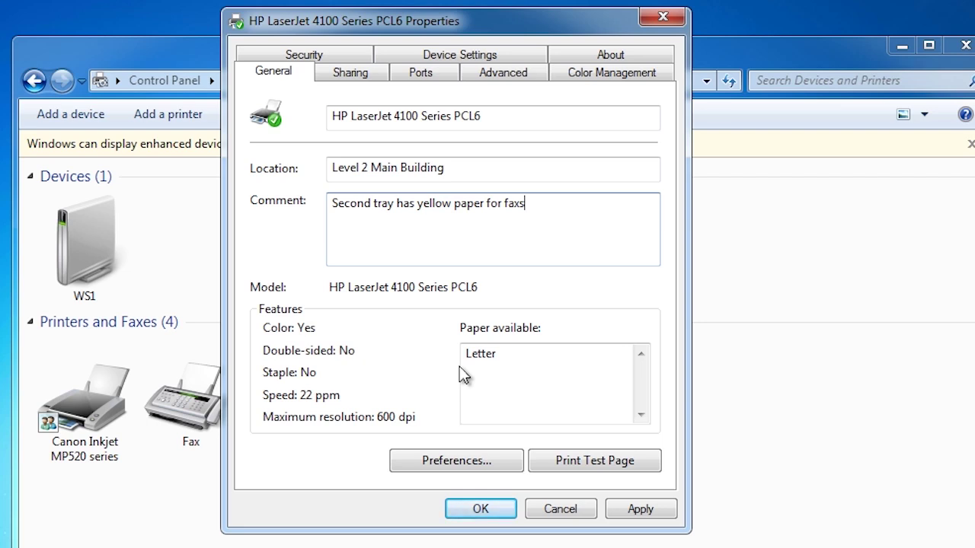
Assign A4 paper instead of Letter to Tray 2 under Device Settings.
left_click(437, 50)
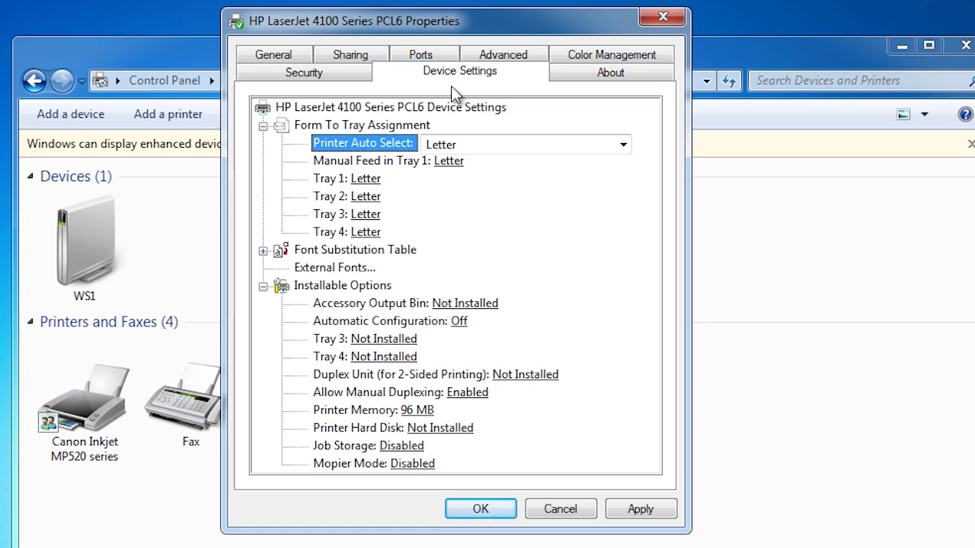
left_click(373, 200)
left_click(471, 201)
scroll(473, 210, "up", 1)
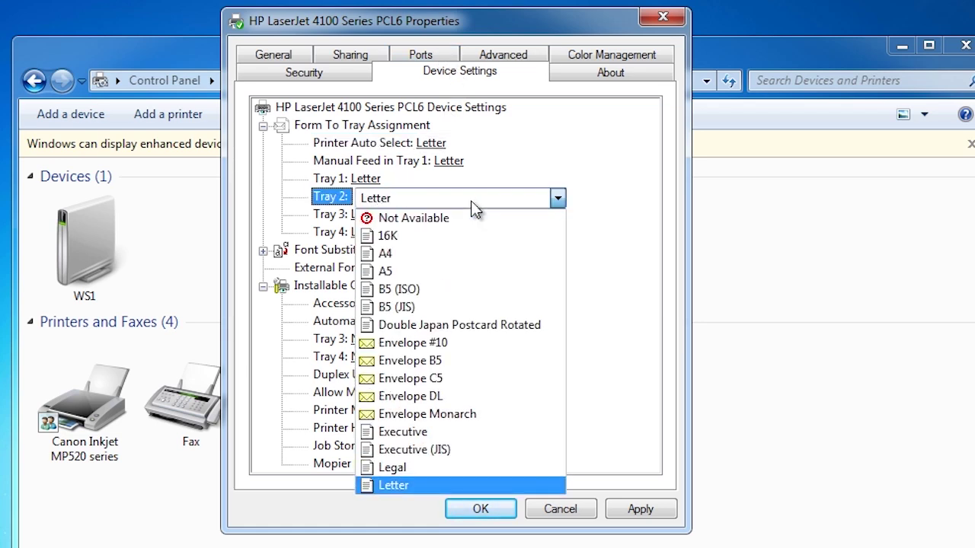
left_click(461, 251)
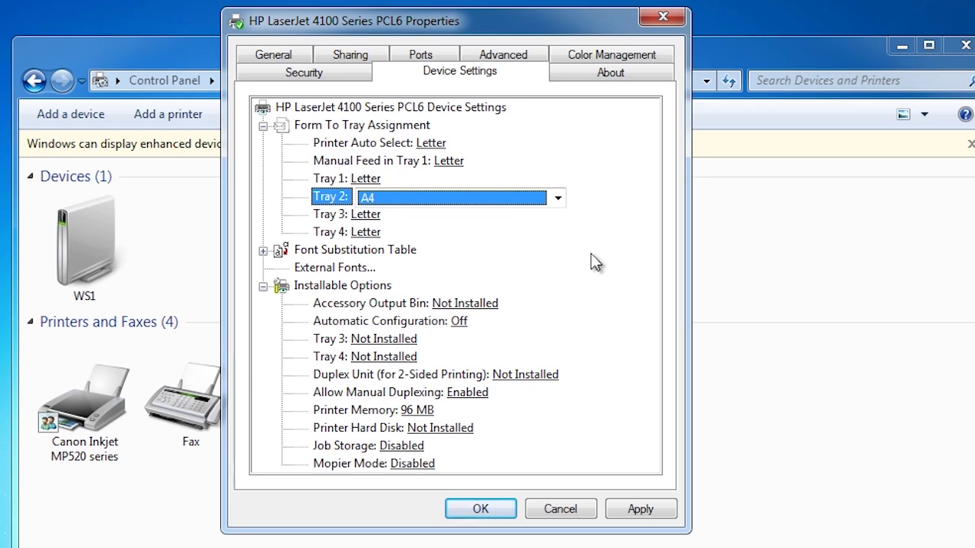
left_click(275, 54)
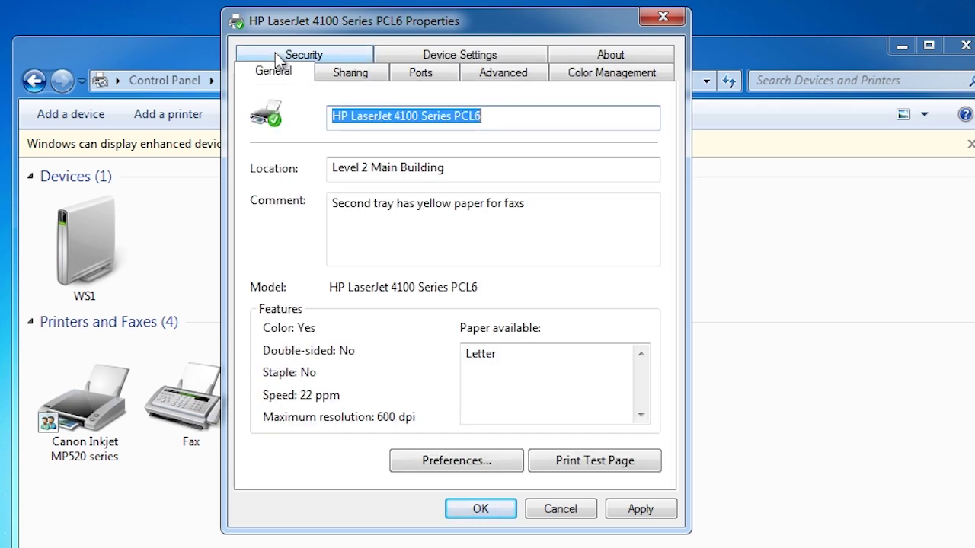
Apply the location, comment and Tray 2 A4 changes, then view Sharing settings.
left_click(629, 506)
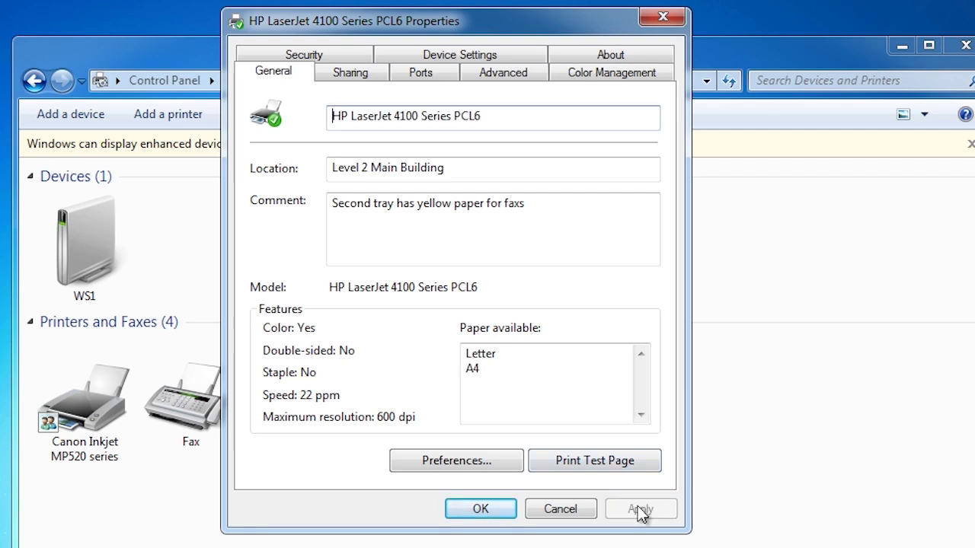
left_click(361, 77)
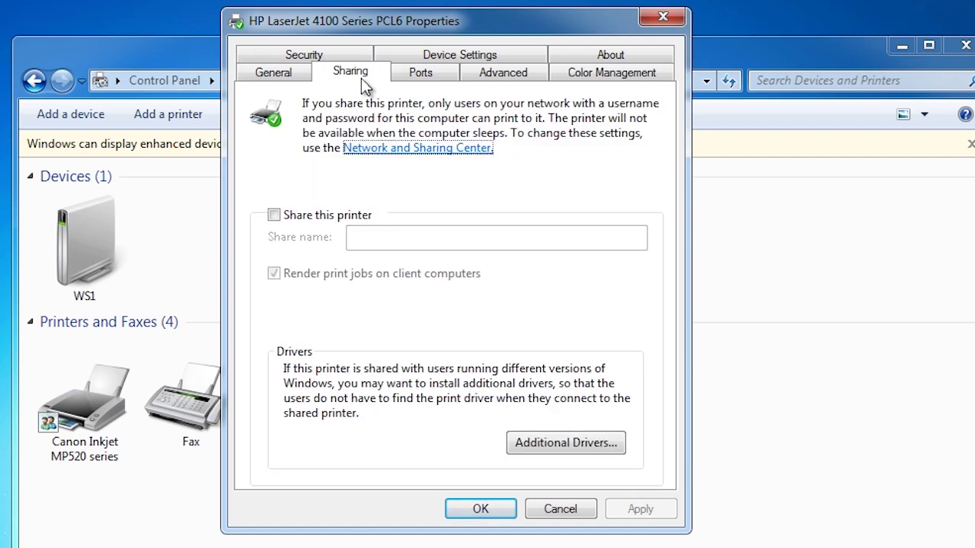
Share the printer as HP LaserJet 4100 Series PCL6 and review its additional drivers.
left_click(277, 215)
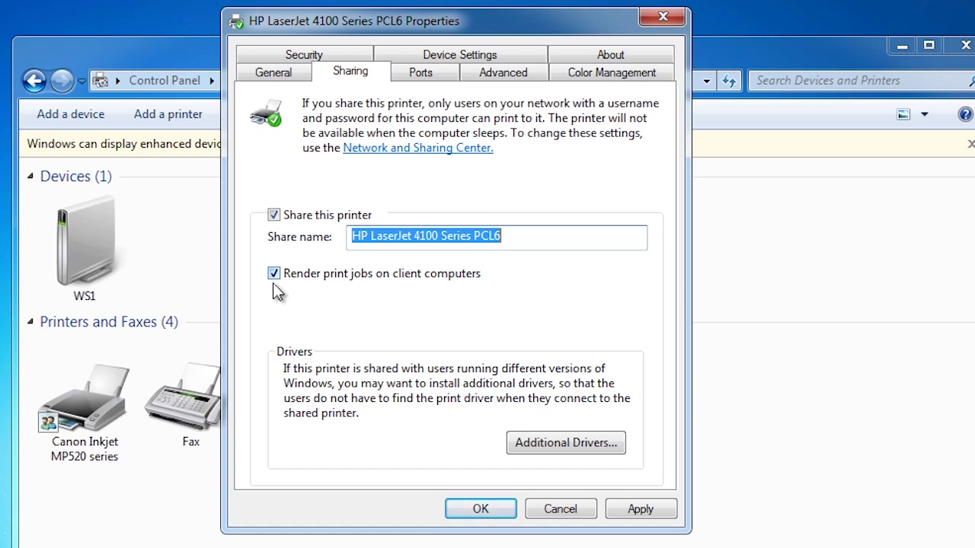
left_click(623, 448)
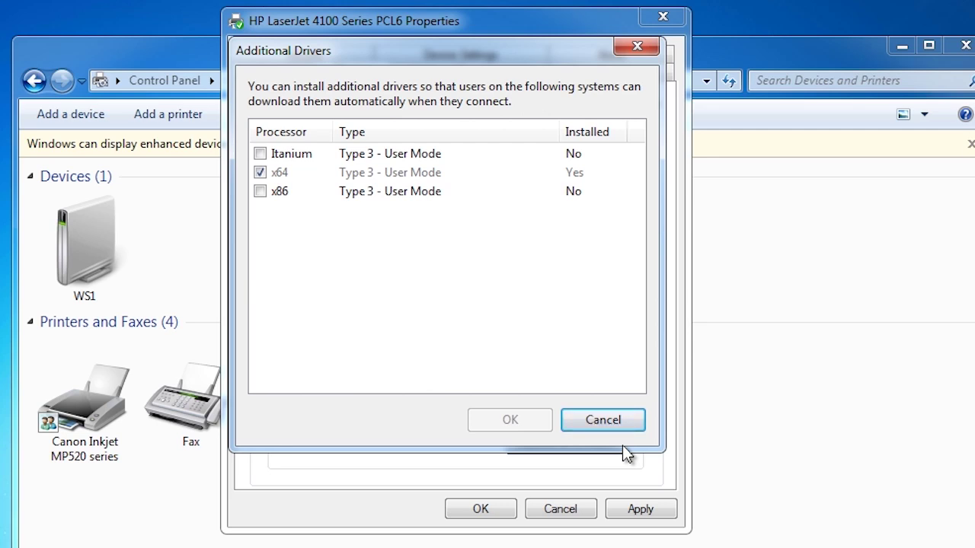
Try adding the x86 driver, cancel it without changes, and view the printer's ports.
left_click(260, 191)
left_click(518, 421)
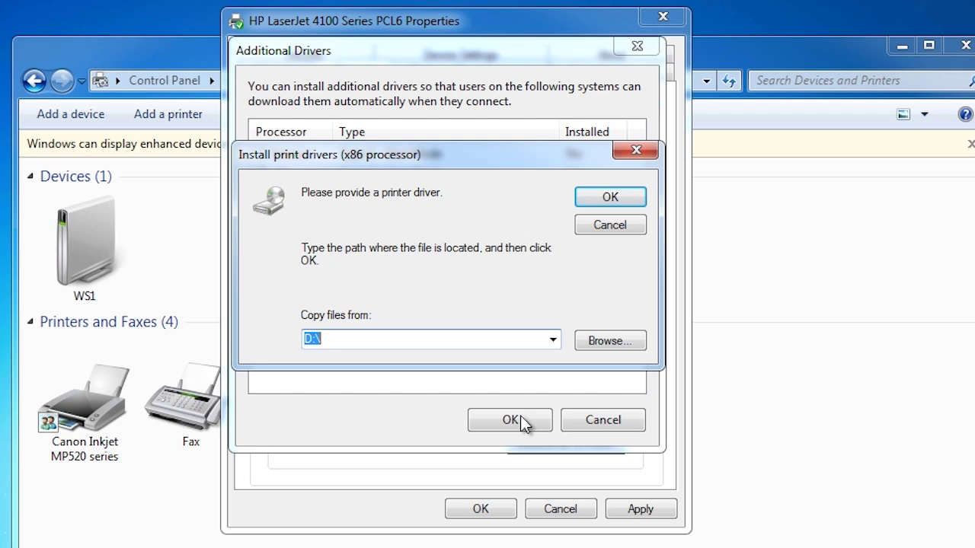
left_click(614, 225)
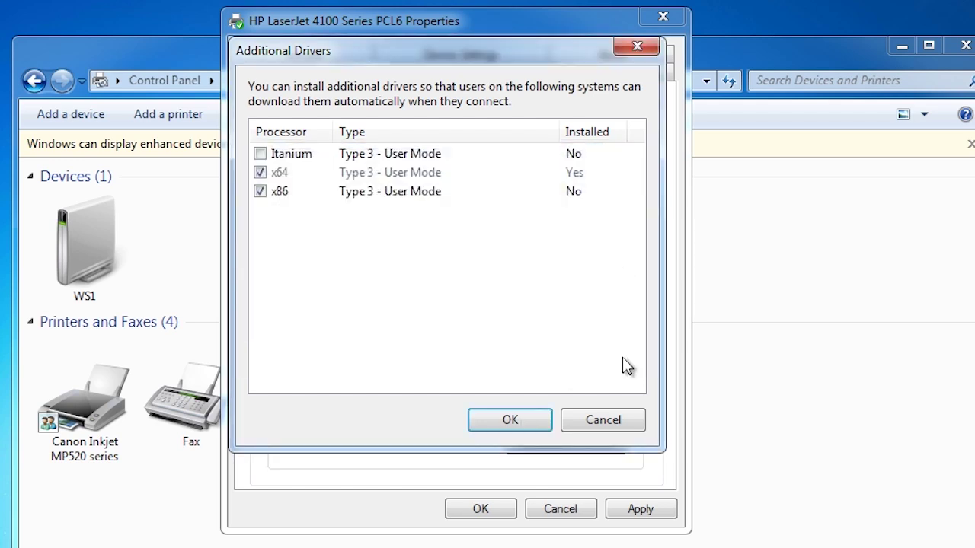
left_click(622, 417)
left_click(412, 80)
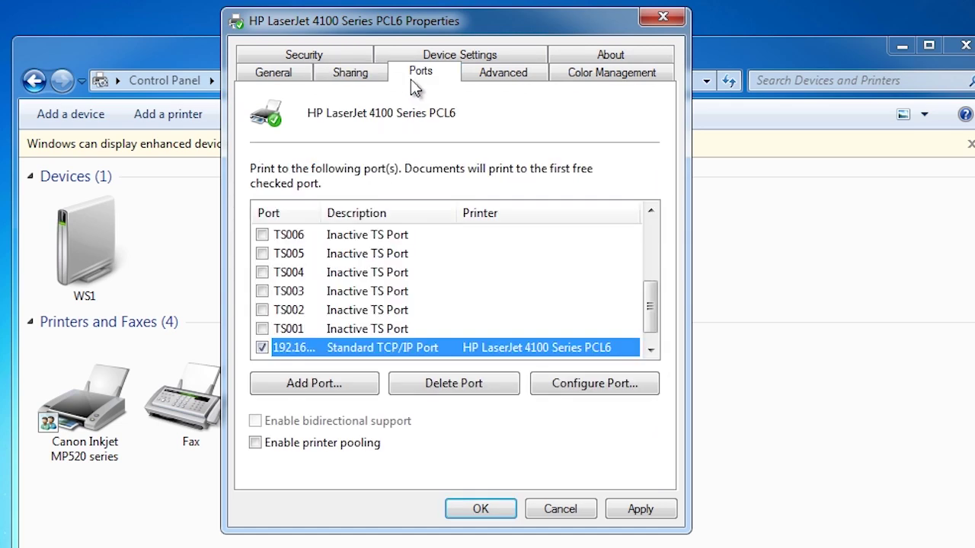
Widen the Port column, scroll to the 192.168.0.85 port, then view the Advanced settings.
left_click_drag(320, 213, 409, 221)
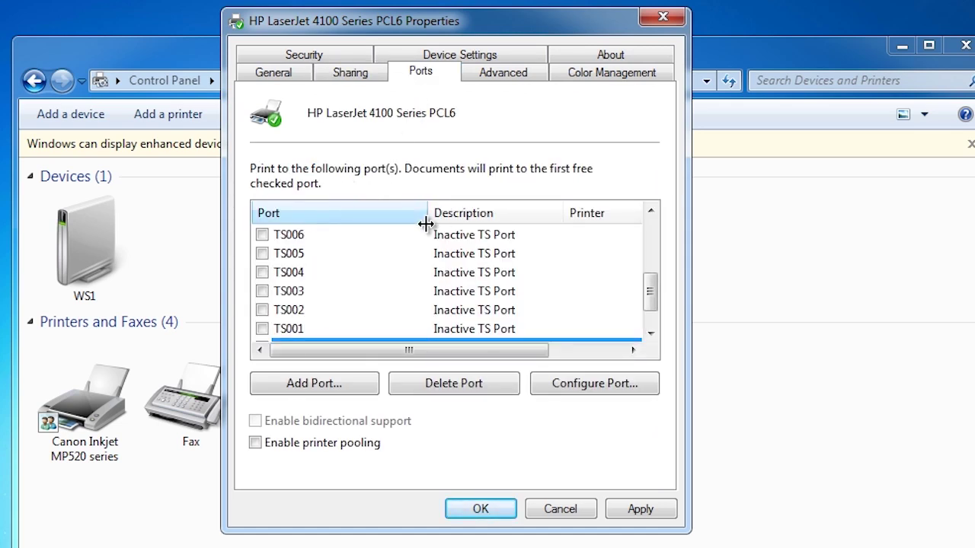
left_click(650, 333)
left_click(651, 333)
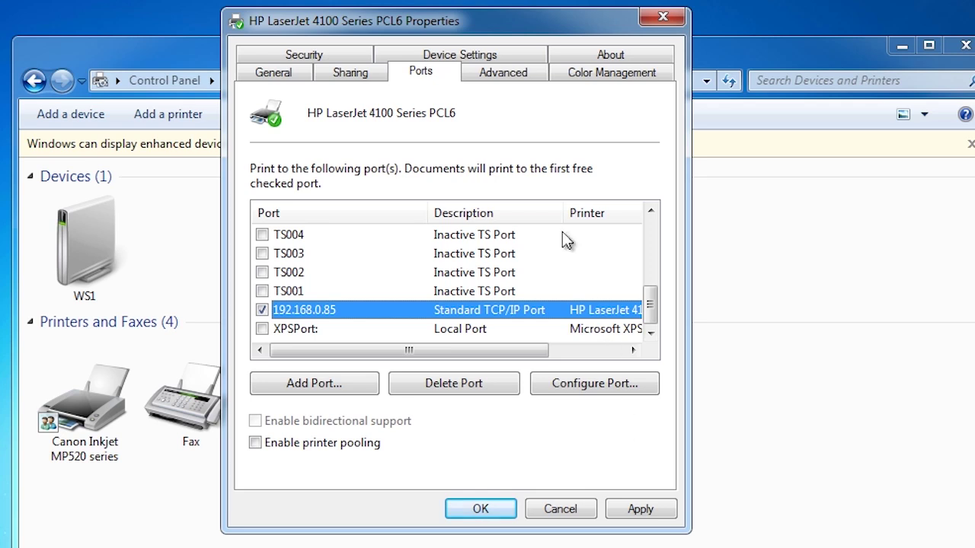
left_click(503, 76)
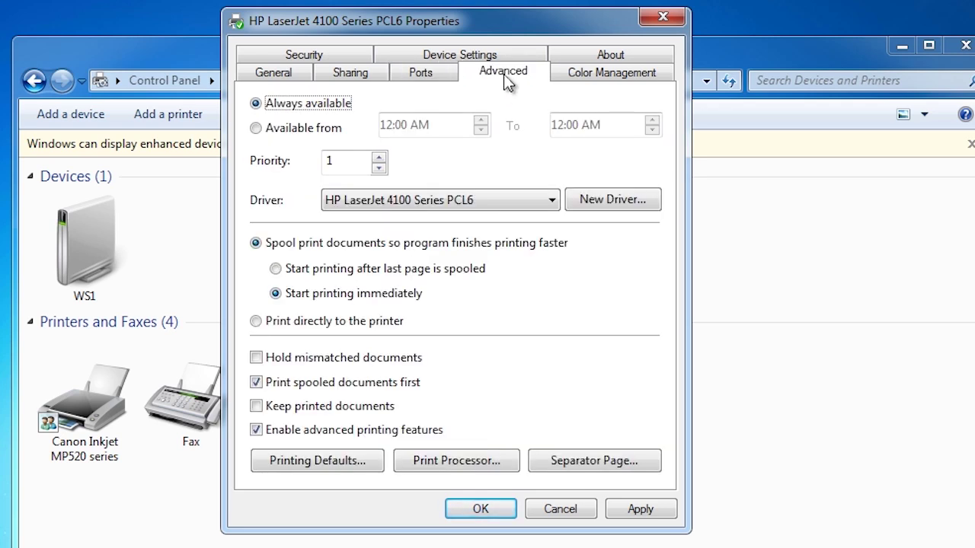
left_click(254, 129)
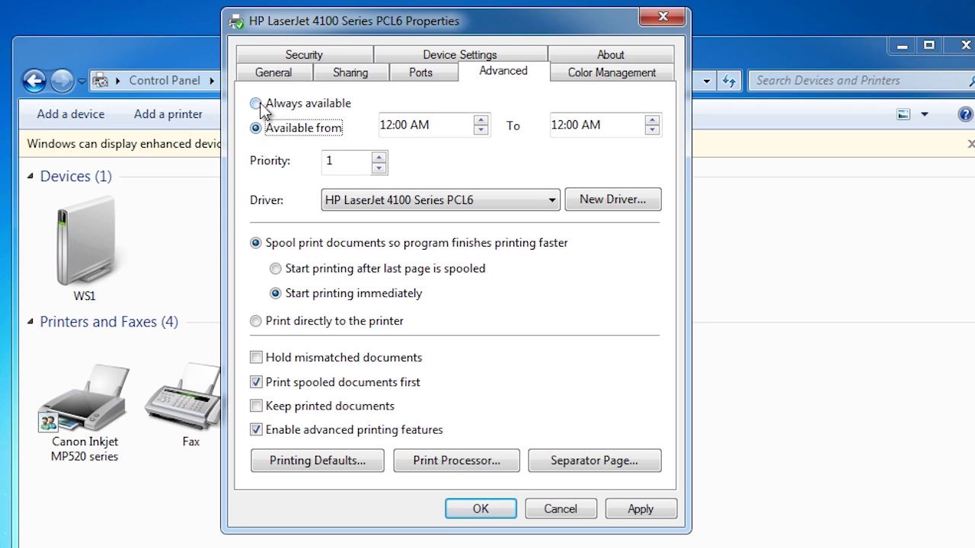
left_click(260, 104)
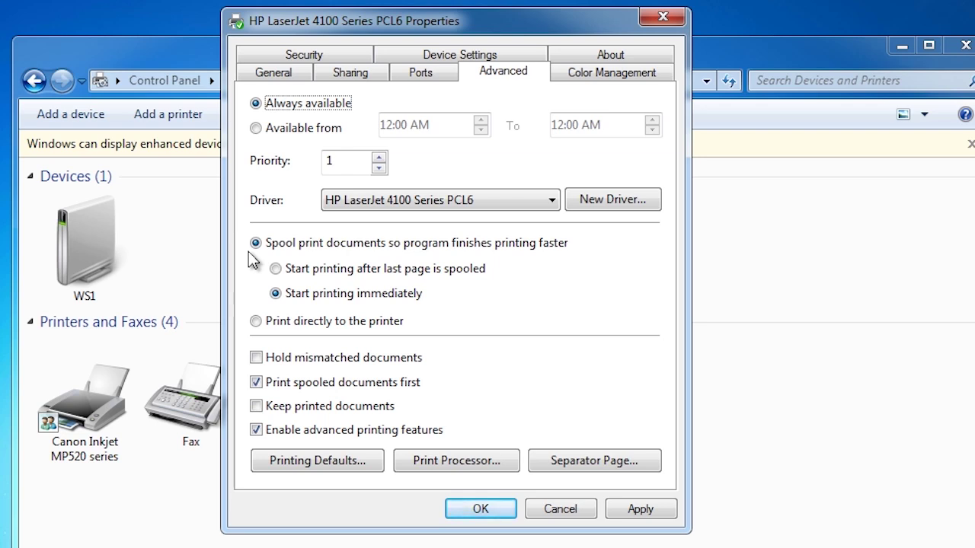
Try each spooling option, return to spooled printing, and view the Security permissions.
left_click(276, 268)
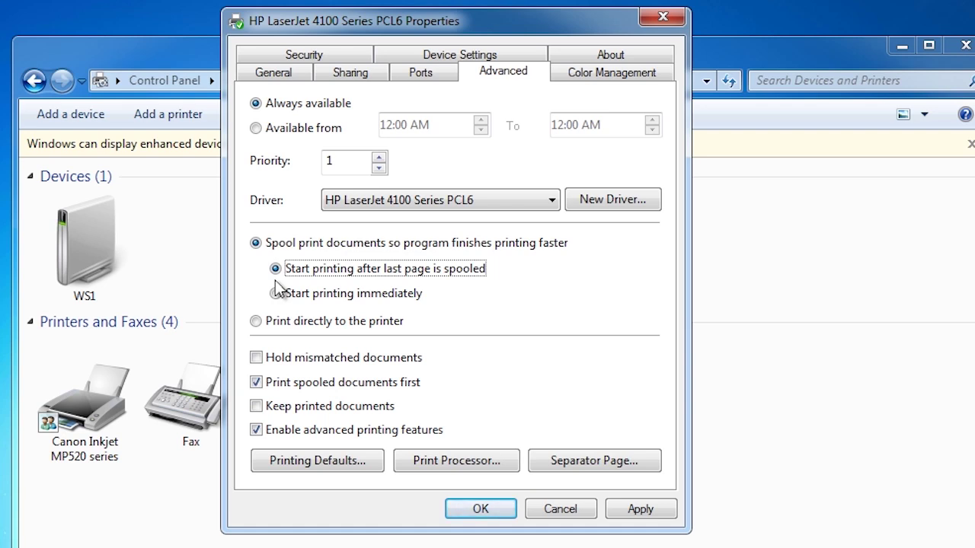
left_click(276, 293)
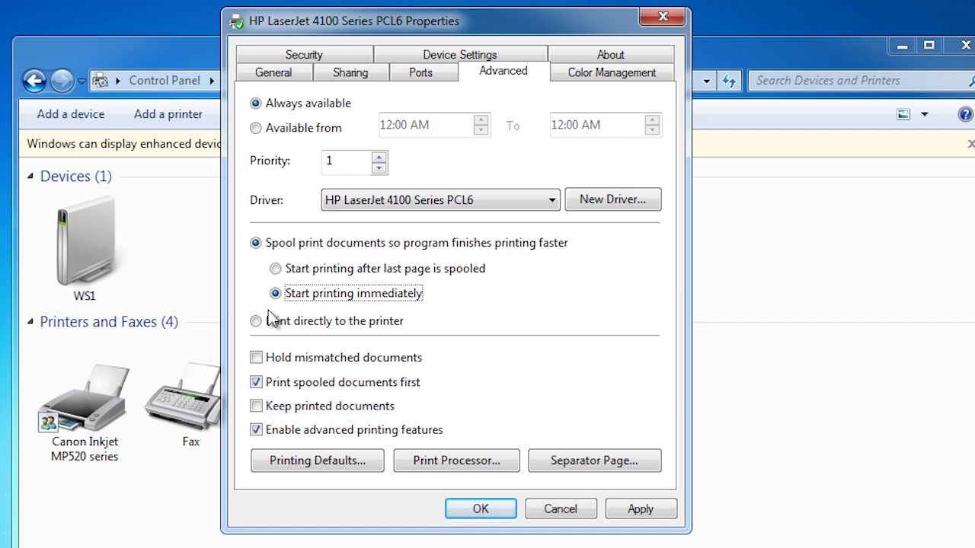
left_click(258, 321)
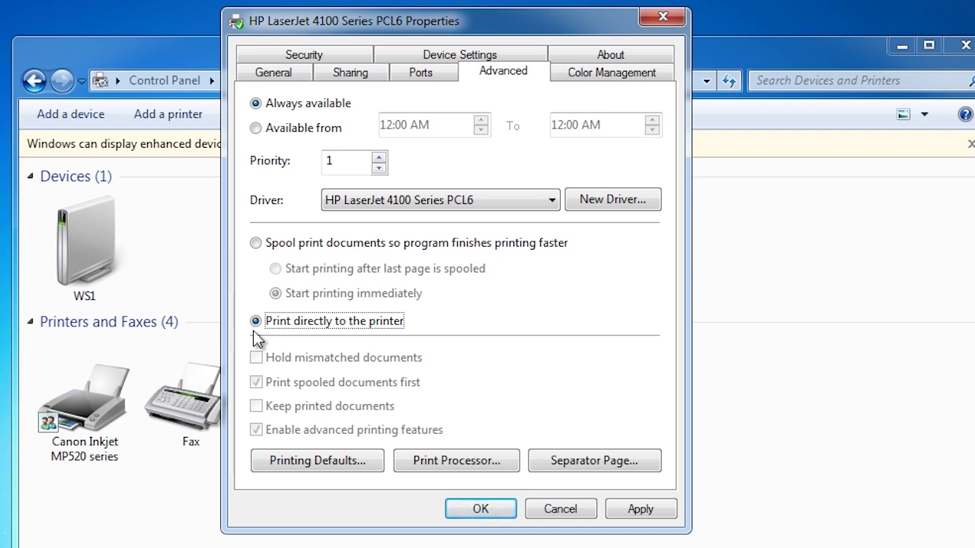
left_click(255, 242)
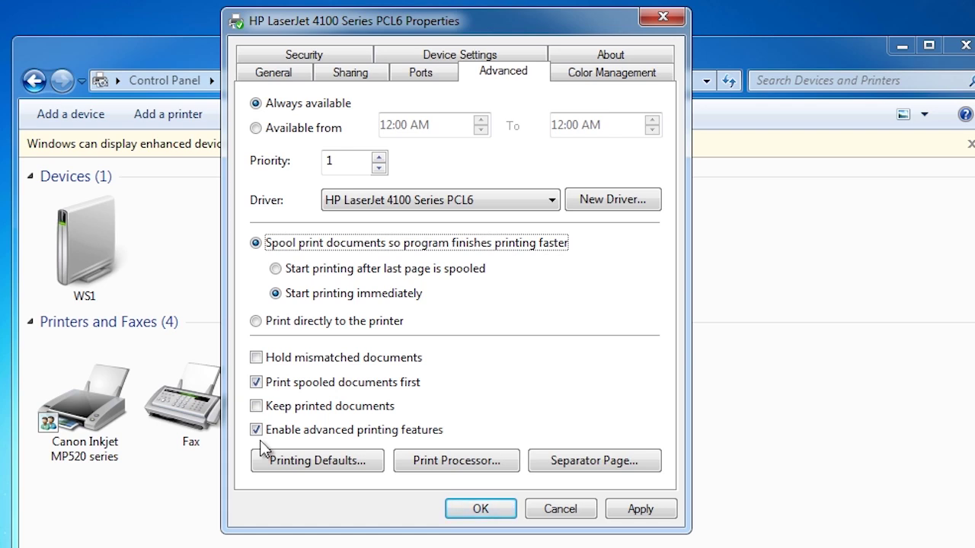
left_click(287, 58)
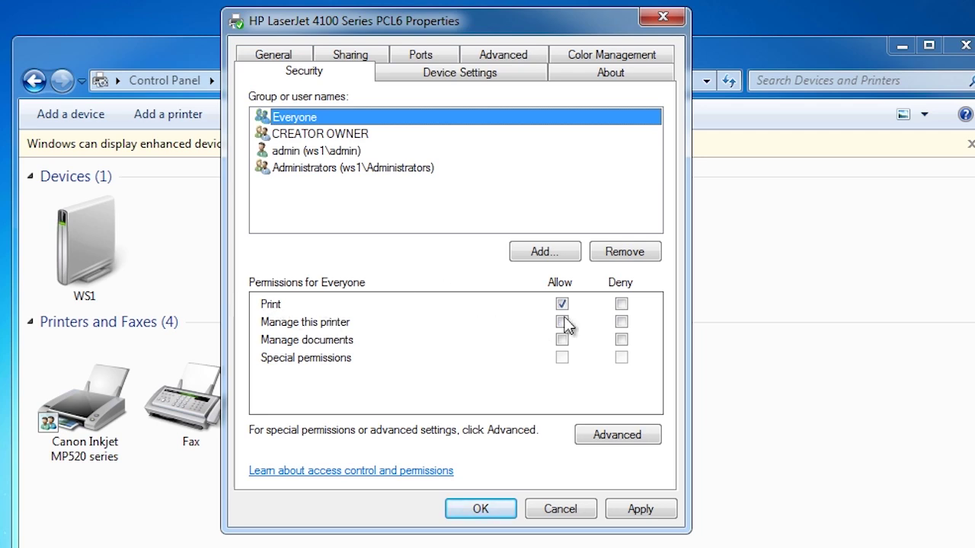
Toggle Deny Print for Everyone off again, review Administrators and admin permissions, and confirm.
left_click(624, 303)
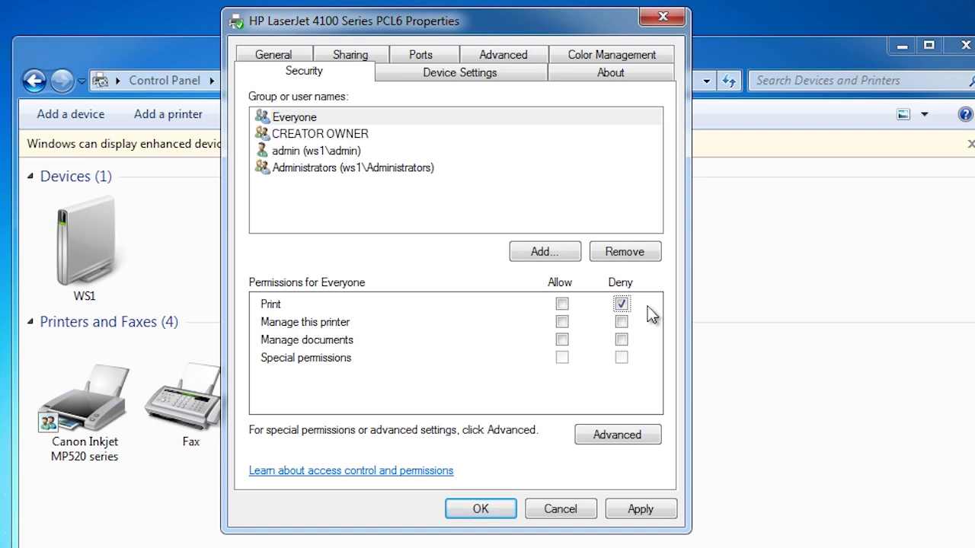
left_click(625, 303)
left_click(285, 172)
left_click(283, 152)
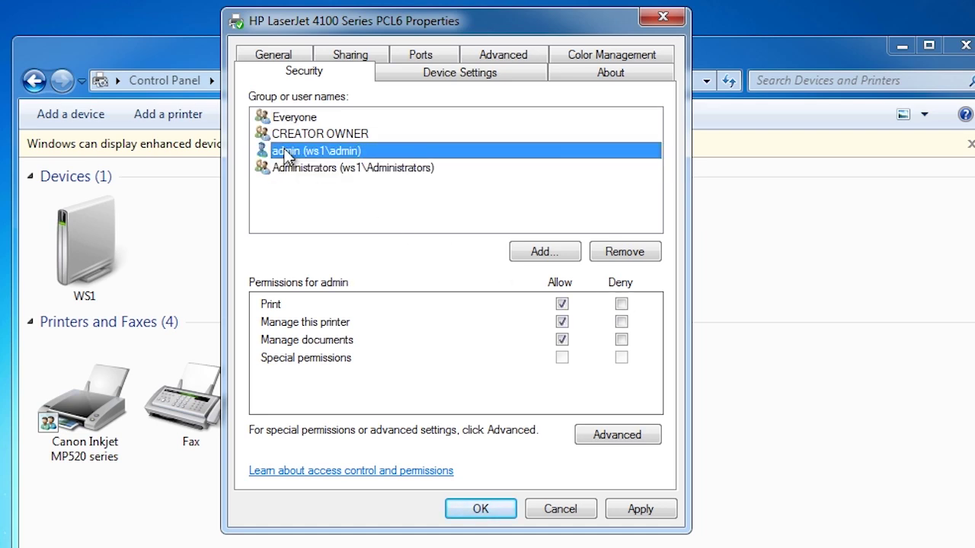
left_click(504, 512)
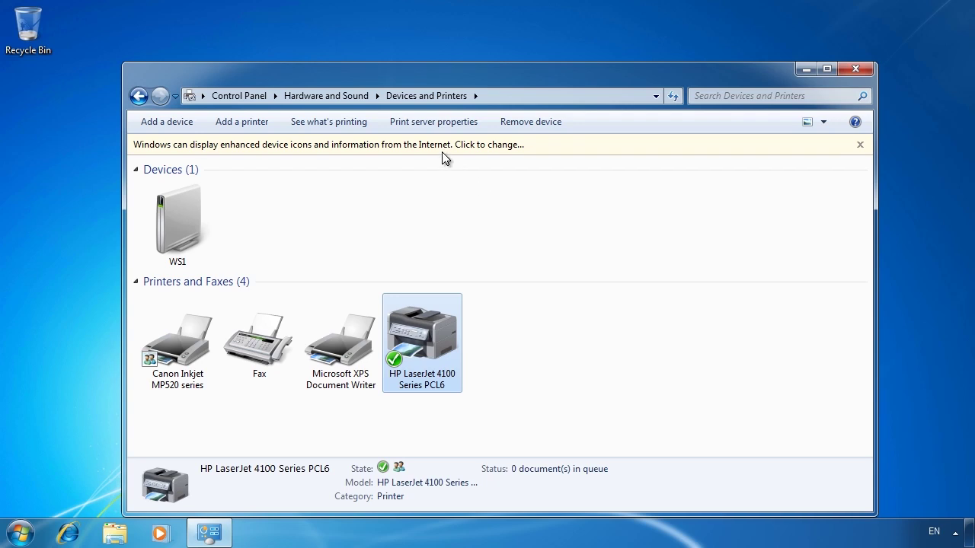
Launch the Add Printer wizard from the Devices and Printers toolbar.
left_click(265, 122)
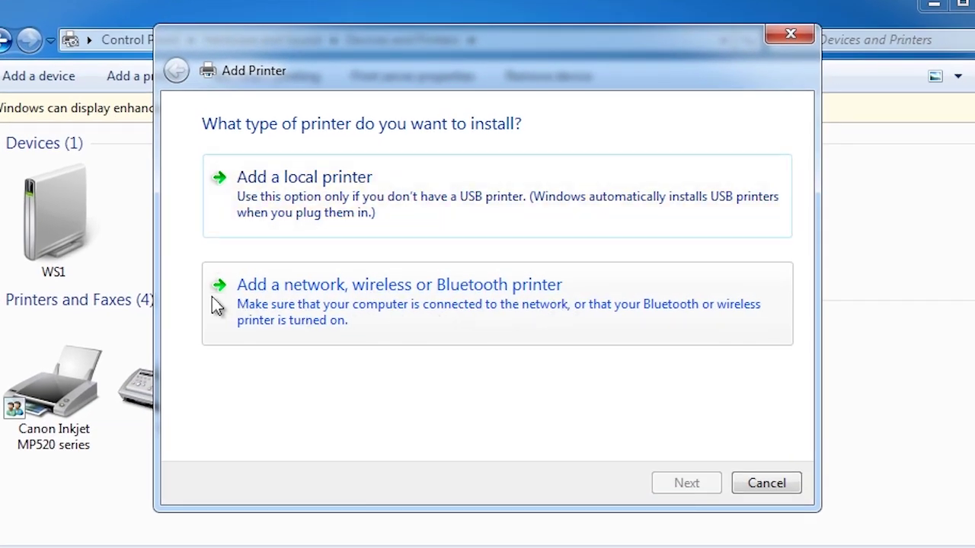
Add the network printer HP LaserJet 5200 Series PCL 5 shared on DC1.
left_click(214, 299)
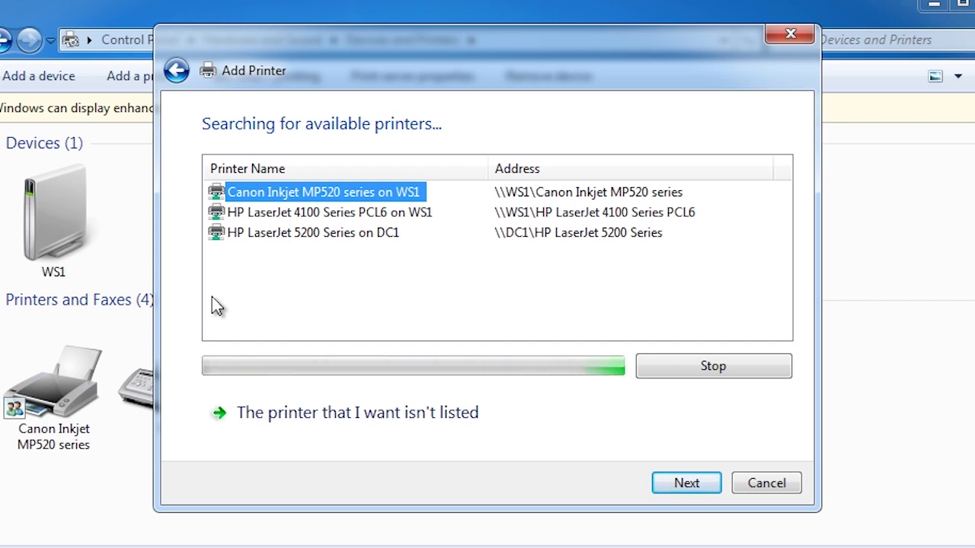
left_click(242, 232)
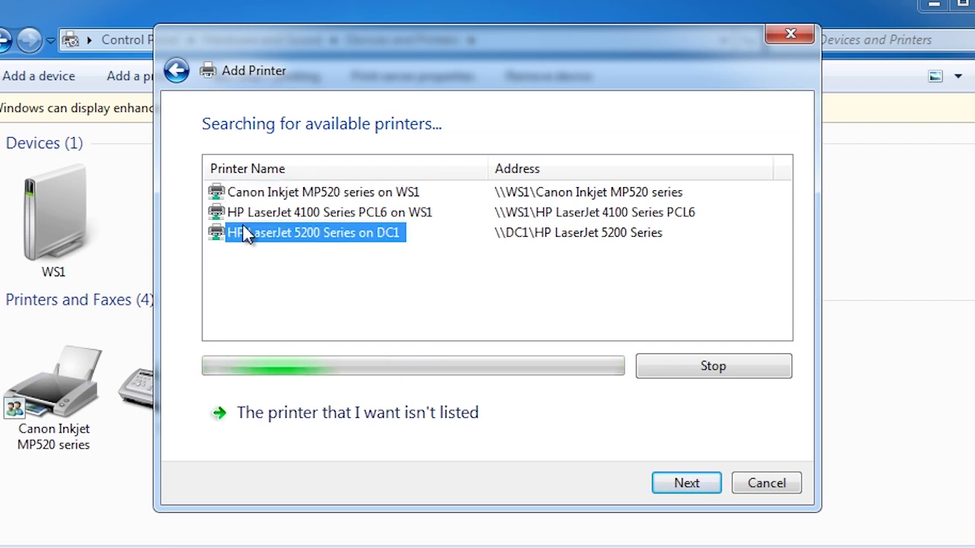
left_click(703, 485)
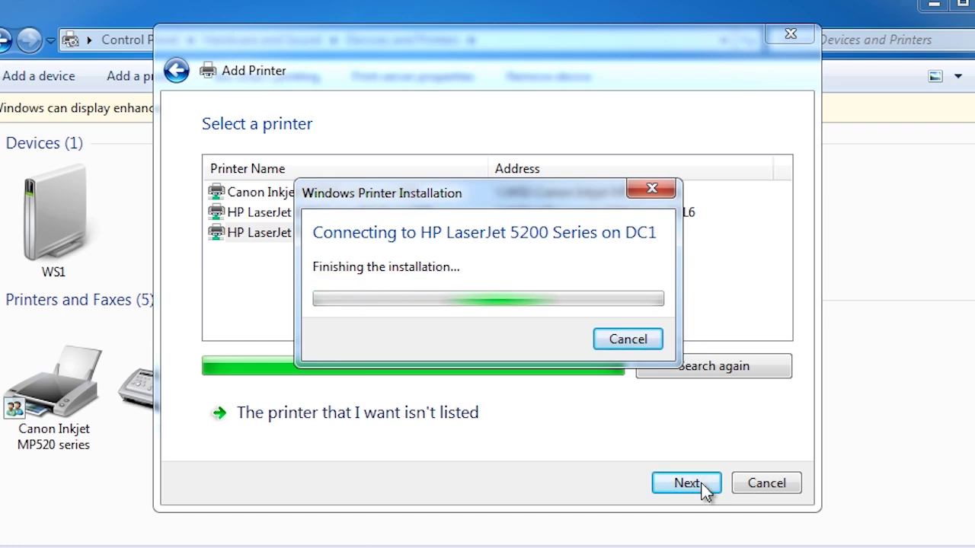
left_click(687, 483)
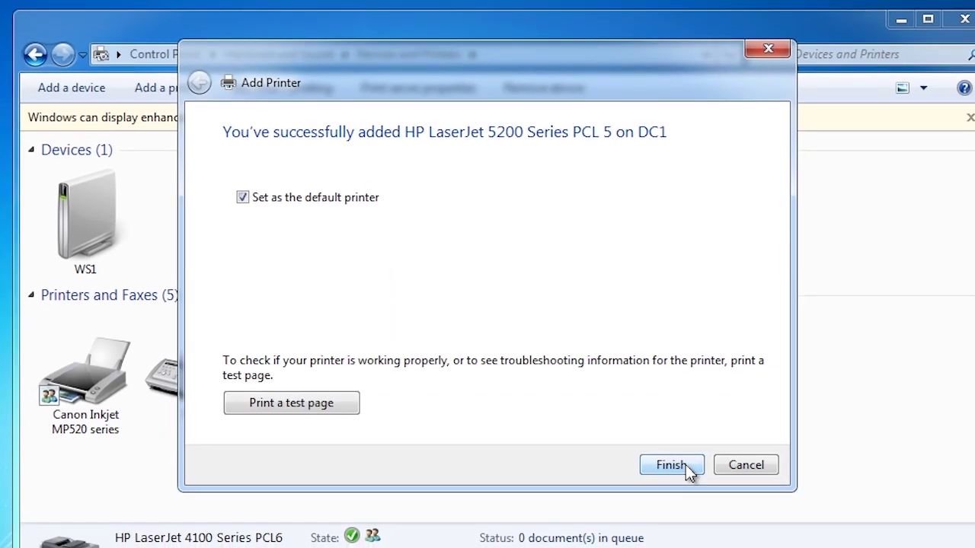
left_click(688, 483)
left_click(518, 390)
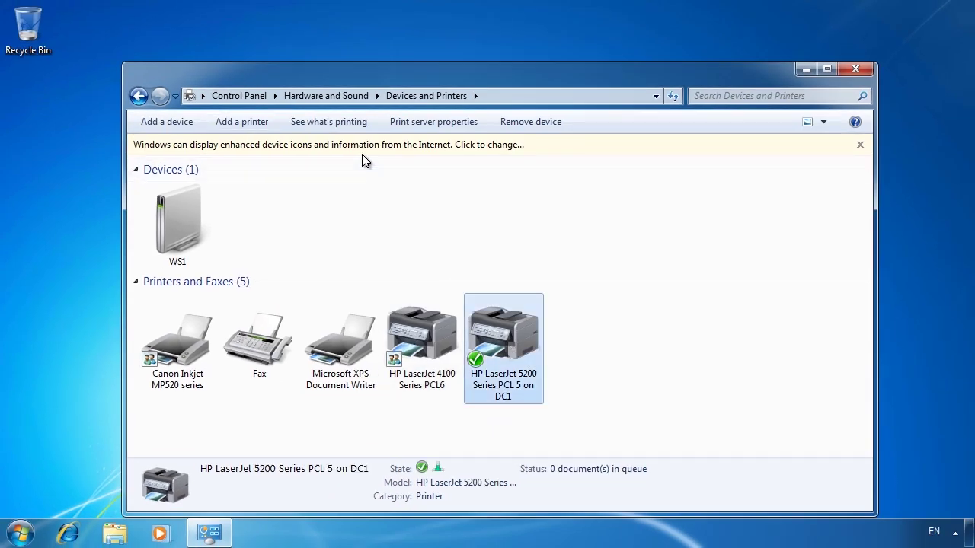
Remove the newly added HP LaserJet 5200 printer, confirming the removal.
left_click(524, 122)
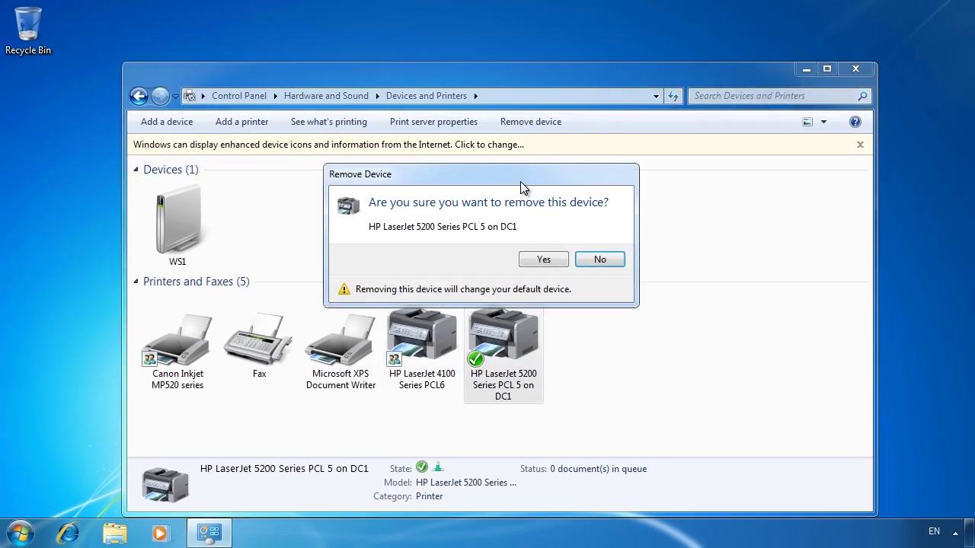
left_click(548, 259)
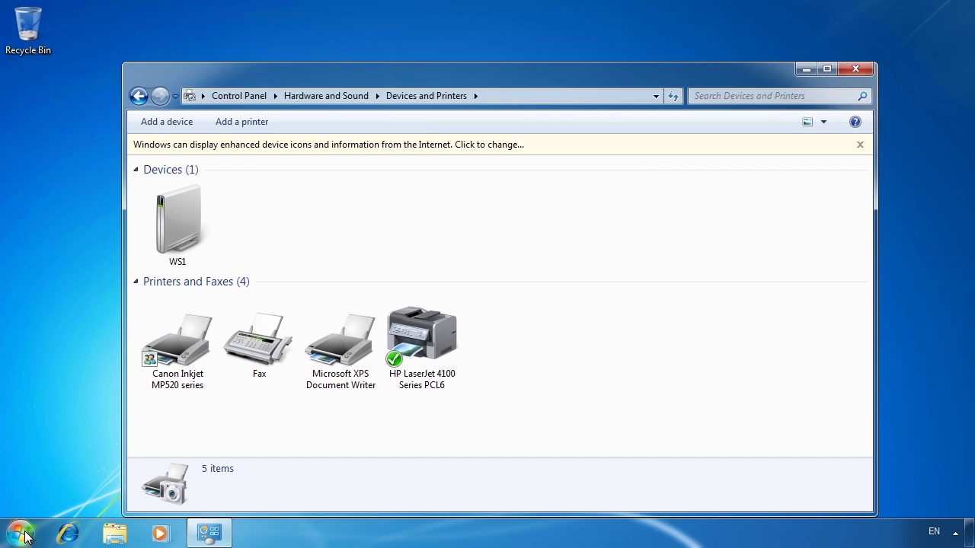
left_click(20, 533)
Browse \\dc1, connect its shared HP LaserJet 5200 Series, then close the queue and Explorer windows.
type("\\dc1")
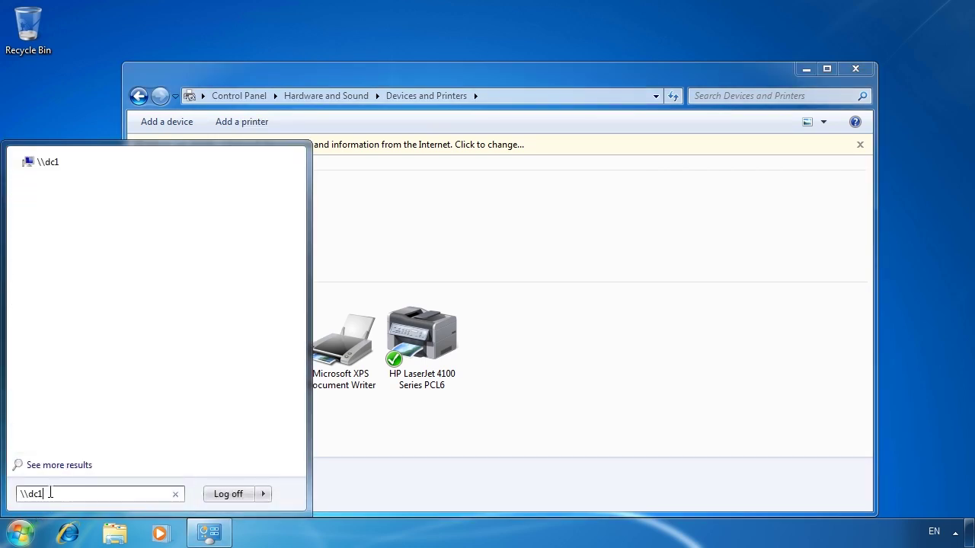
key("Return")
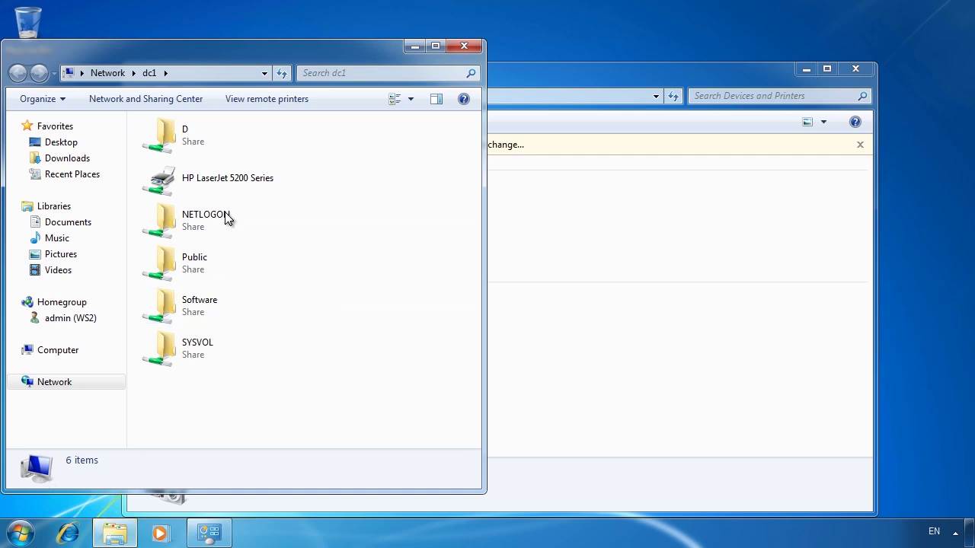
double_click(216, 184)
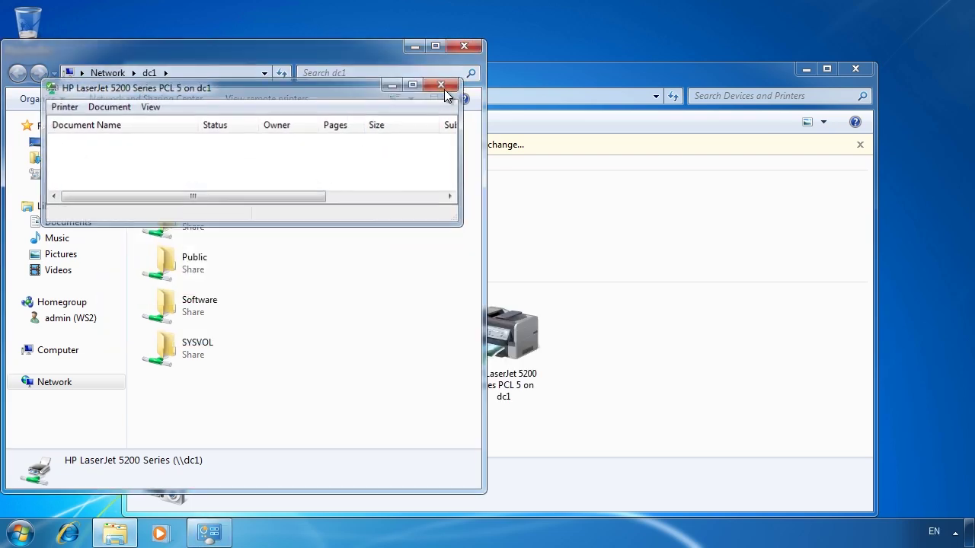
left_click(443, 85)
left_click(464, 45)
left_click(510, 353)
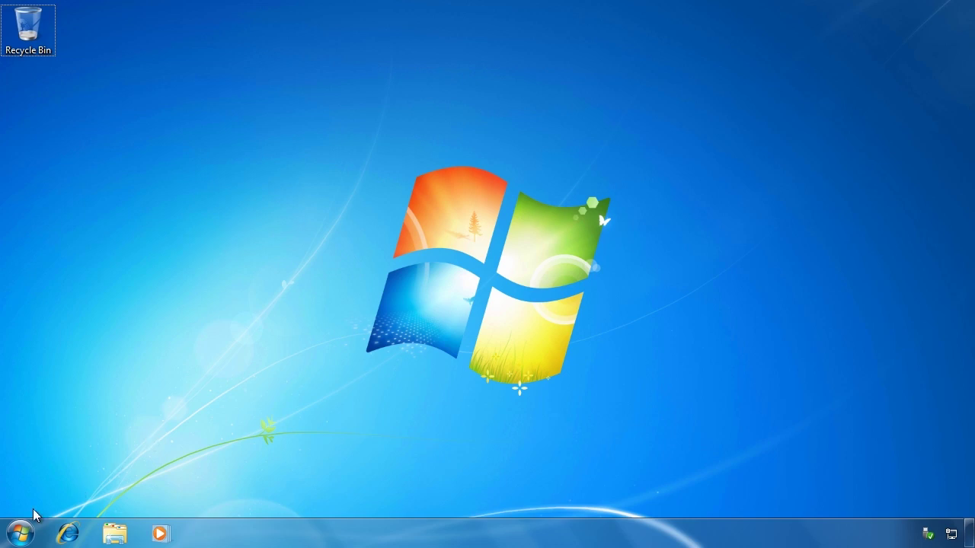
Open Devices and Printers via a 'printer' search and inspect the Canon and HP Officejet printers.
left_click(17, 538)
type("printer")
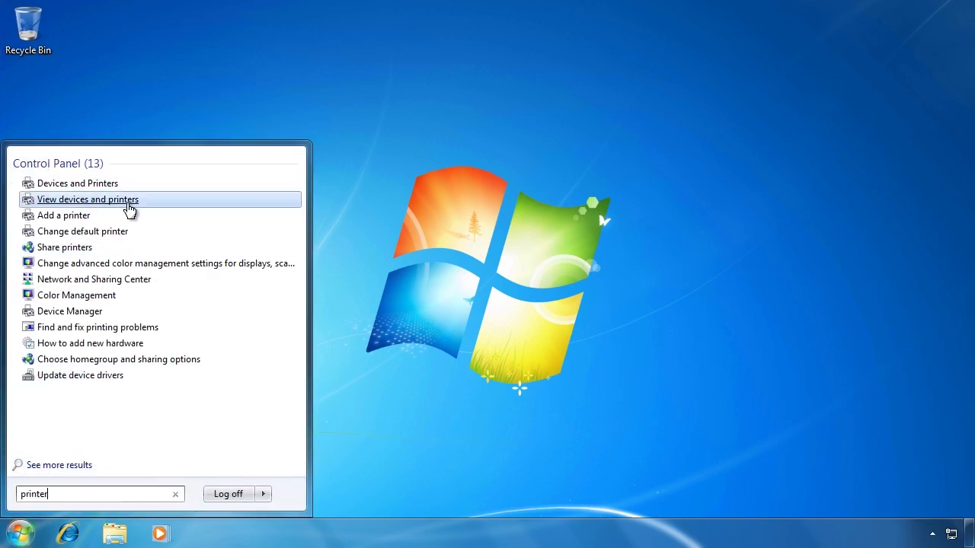
left_click(137, 202)
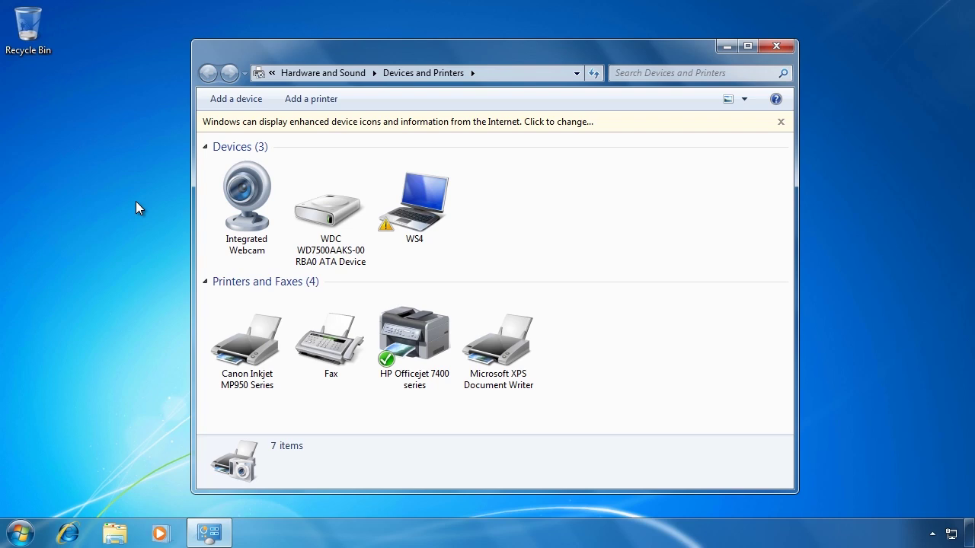
left_click(241, 364)
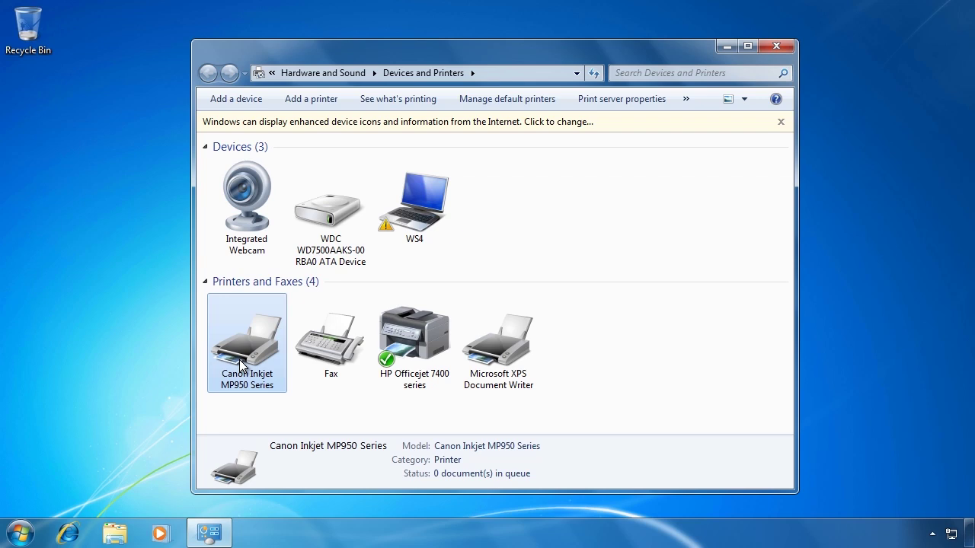
left_click(438, 376)
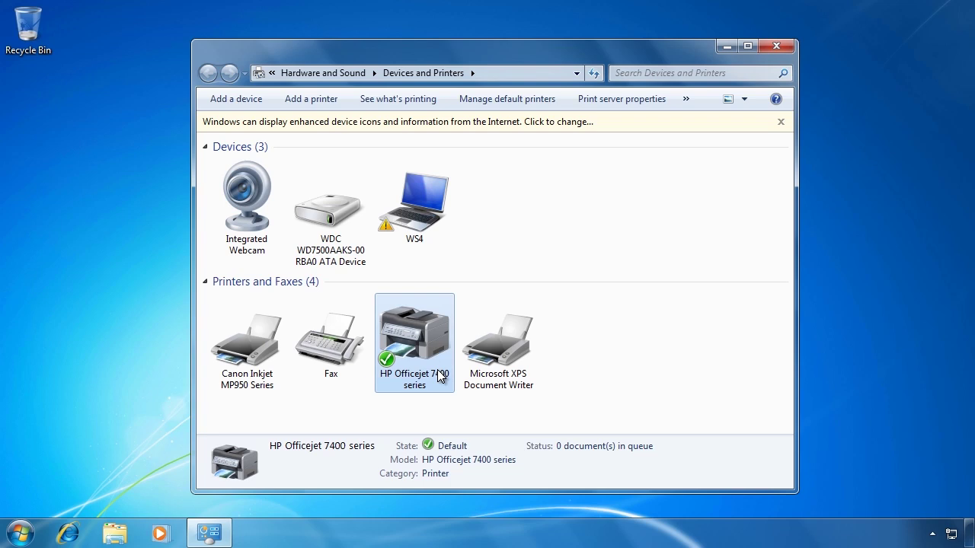
In Manage default printers, pair home wireless with Canon Inkjet MP950 Series and save.
left_click(560, 100)
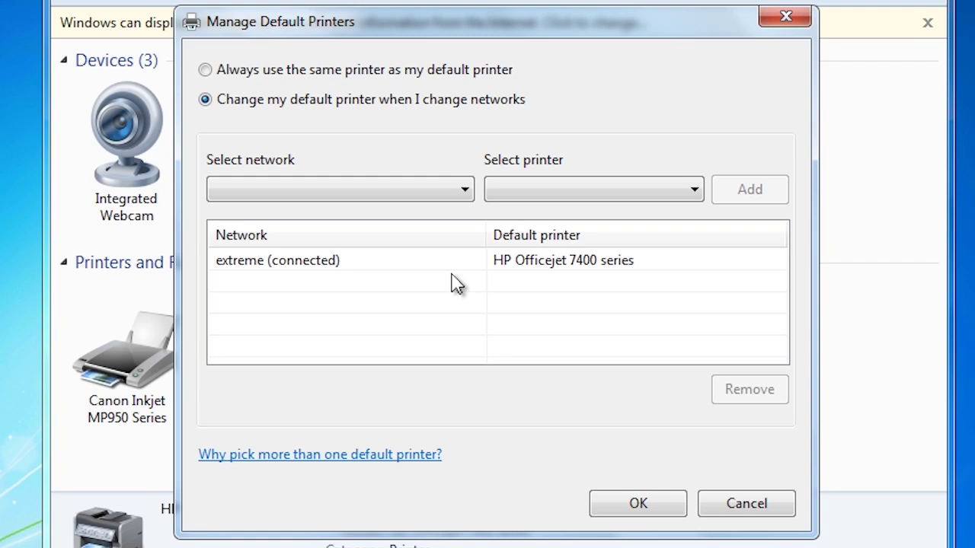
left_click(407, 194)
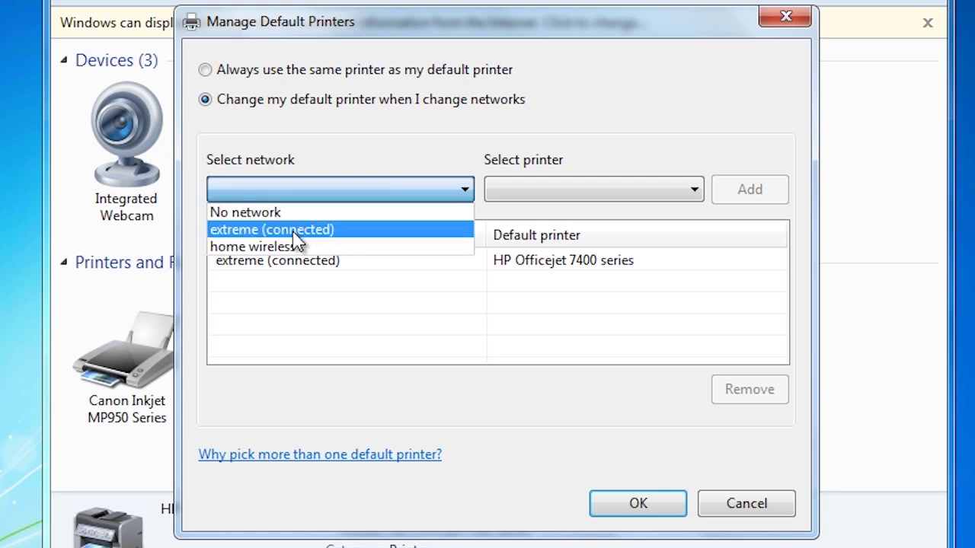
left_click(274, 247)
left_click(580, 190)
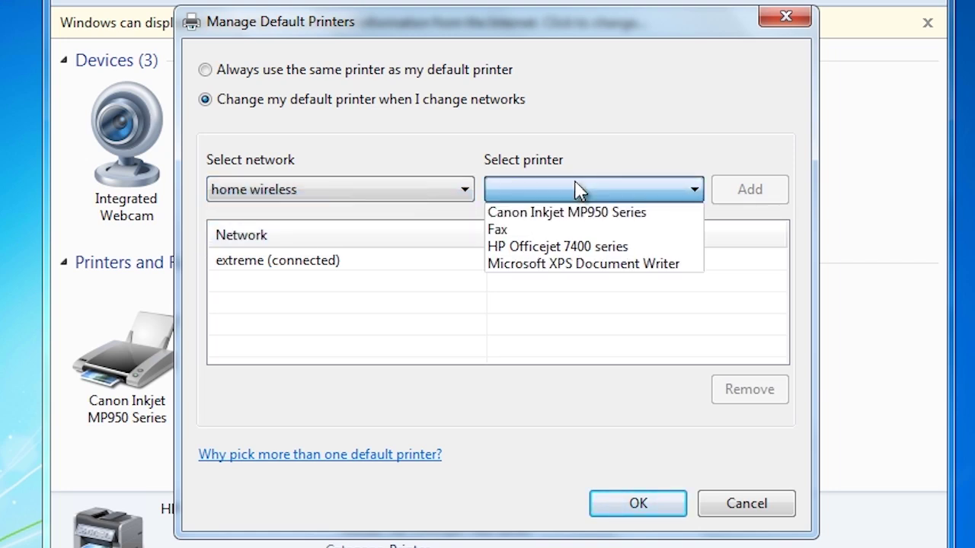
left_click(626, 214)
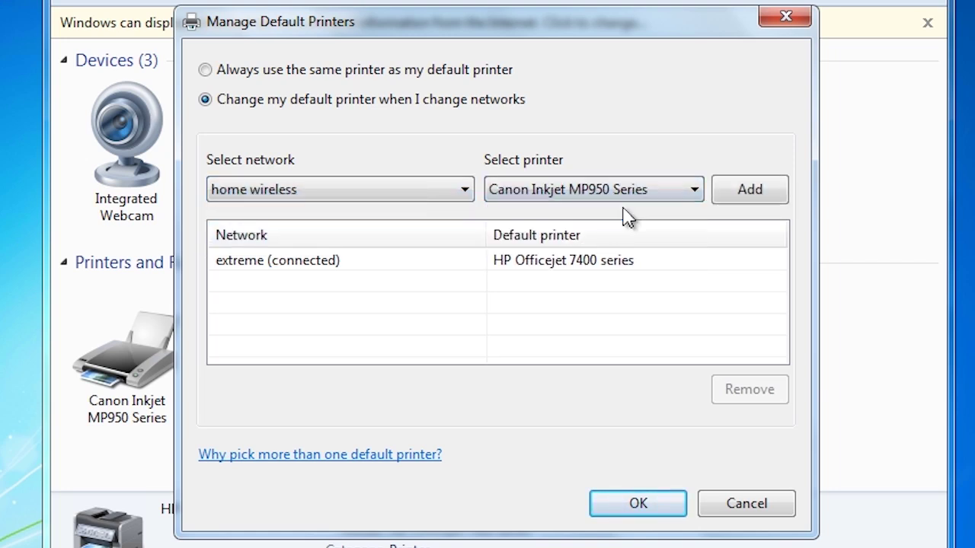
left_click(741, 194)
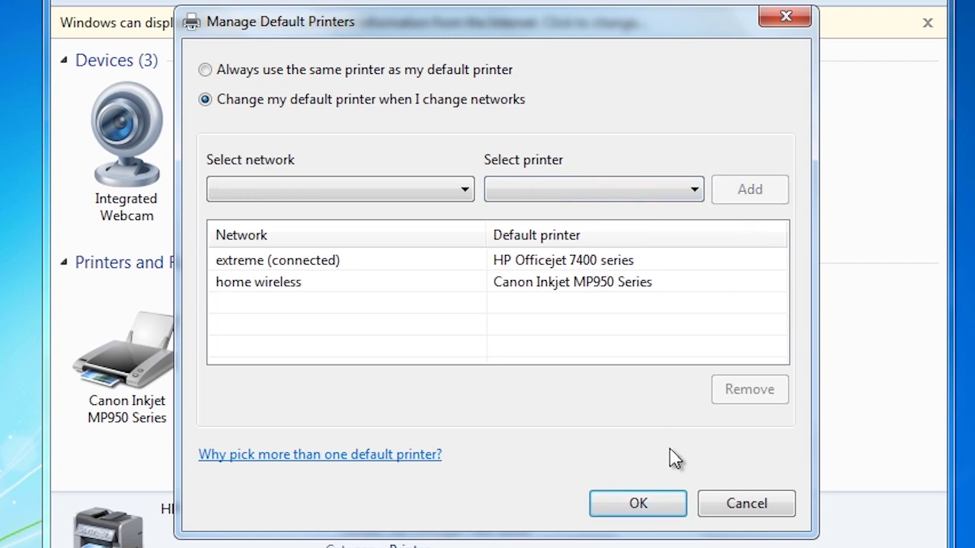
left_click(672, 512)
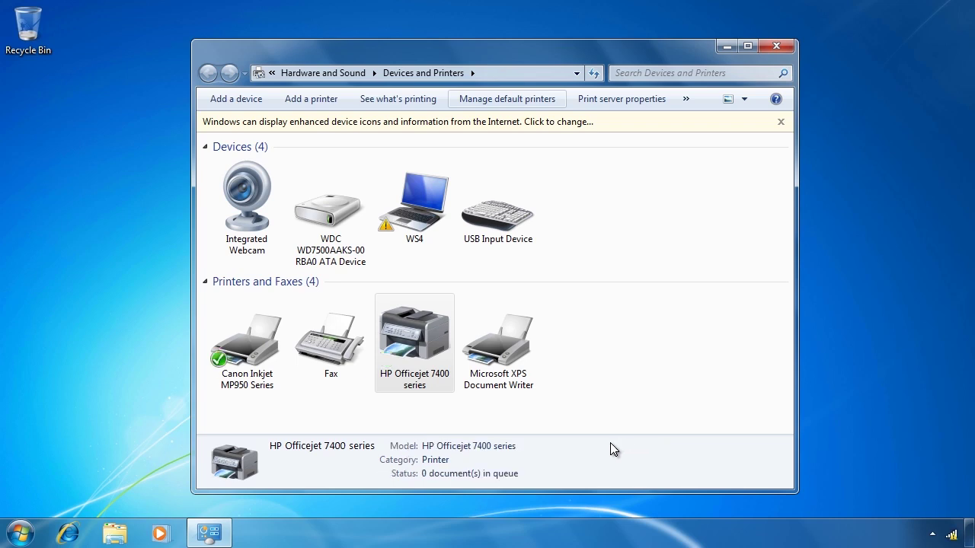
Check home wireless is connected in the network flyout, then select the Canon printer.
left_click(950, 534)
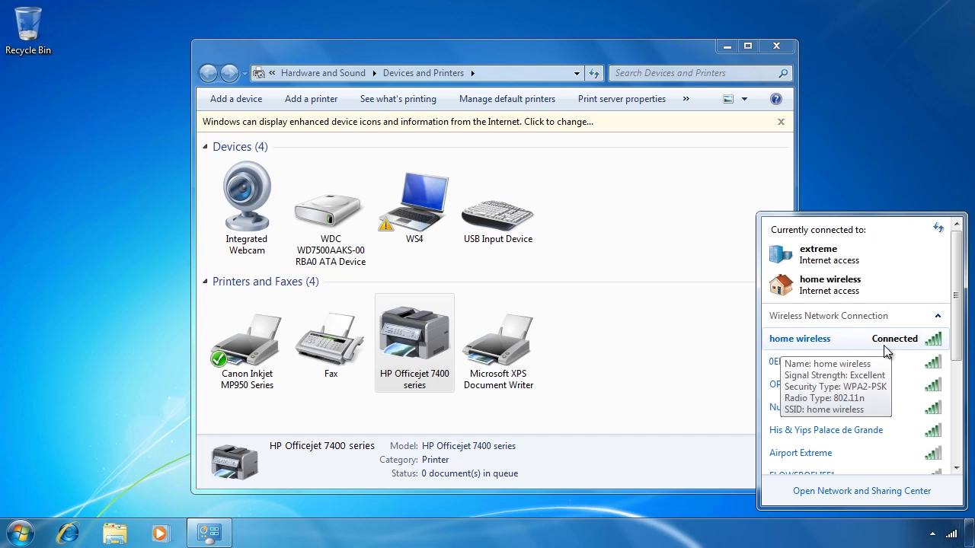
mouse_move(782, 355)
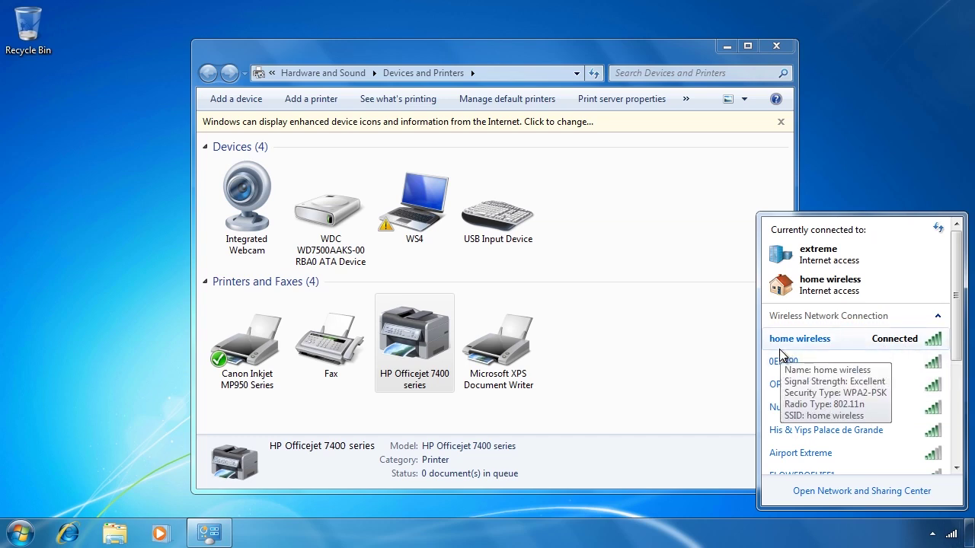
left_click(226, 350)
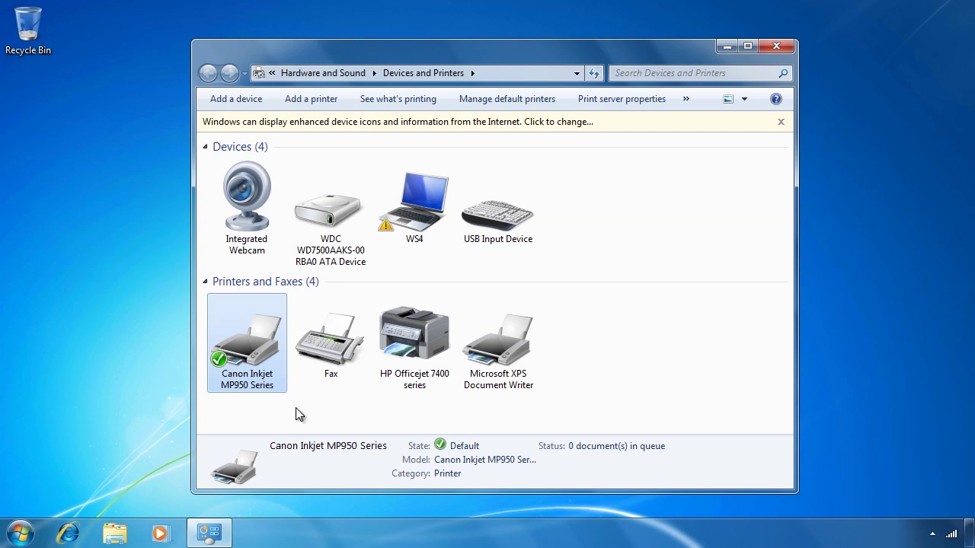